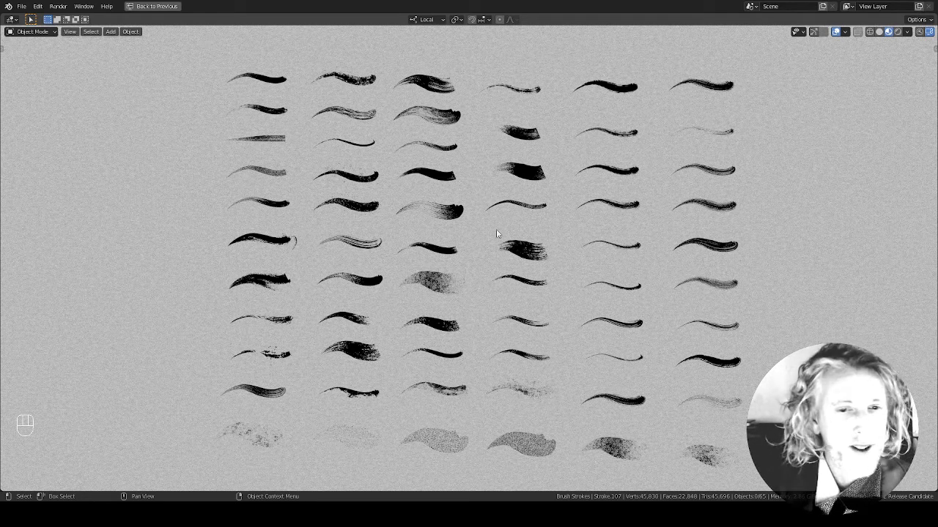
# Examine the brush stroke samples up close and across the whole sheet, including the speckled strokes in the lowest row
pyautogui.moveTo(338, 125)
pyautogui.keyDown('ctrl'); pyautogui.mouseDown(button='middle')
pyautogui.moveTo(407, 82)
pyautogui.moveTo(468, 232)
pyautogui.moveTo(462, 202)
pyautogui.moveTo(534, 175)
pyautogui.mouseUp(button='middle'); pyautogui.keyUp('ctrl')
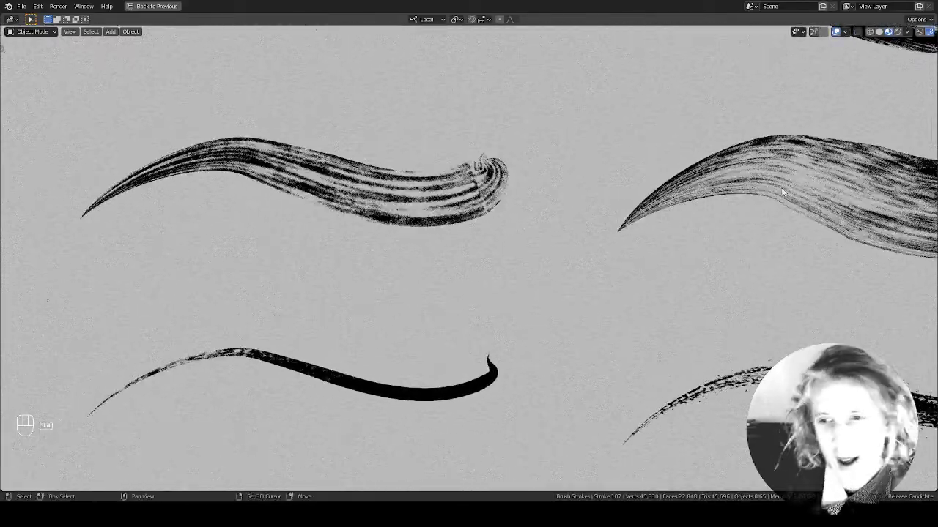
pyautogui.keyDown('shift'); pyautogui.moveTo(882, 176); pyautogui.dragTo(604, 192, button='middle'); pyautogui.keyUp('shift')
pyautogui.keyDown('shift'); pyautogui.moveTo(724, 236); pyautogui.dragTo(681, 149, button='middle'); pyautogui.keyUp('shift')
pyautogui.keyDown('ctrl'); pyautogui.moveTo(736, 184); pyautogui.dragTo(776, 257, button='middle'); pyautogui.keyUp('ctrl')
pyautogui.keyDown('shift'); pyautogui.moveTo(733, 297); pyautogui.dragTo(291, 207, button='middle'); pyautogui.keyUp('shift')
pyautogui.keyDown('shift'); pyautogui.moveTo(684, 85); pyautogui.dragTo(563, 339, button='middle'); pyautogui.keyUp('shift')
pyautogui.keyDown('shift'); pyautogui.moveTo(614, 227); pyautogui.dragTo(412, 233, button='middle'); pyautogui.keyUp('shift')
pyautogui.keyDown('ctrl'); pyautogui.moveTo(716, 220); pyautogui.dragTo(679, 280, button='middle'); pyautogui.keyUp('ctrl')
pyautogui.keyDown('shift'); pyautogui.moveTo(605, 279); pyautogui.dragTo(314, 209, button='middle'); pyautogui.keyUp('shift')
pyautogui.moveTo(617, 210)
pyautogui.keyDown('ctrl'); pyautogui.mouseDown(button='middle')
pyautogui.moveTo(592, 342)
pyautogui.moveTo(605, 210)
pyautogui.moveTo(391, 286)
pyautogui.moveTo(493, 236)
pyautogui.moveTo(548, 268)
pyautogui.moveTo(566, 237)
pyautogui.moveTo(613, 216)
pyautogui.mouseUp(button='middle'); pyautogui.keyUp('ctrl')
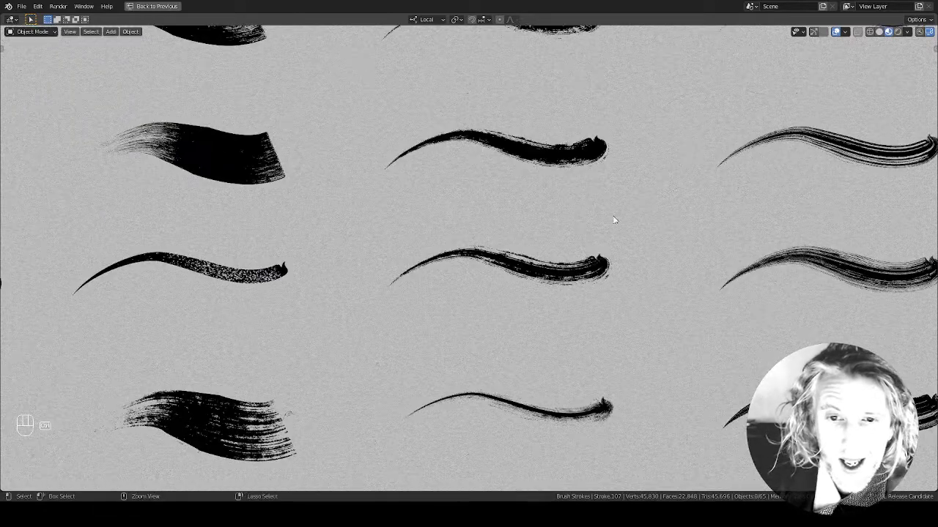
pyautogui.moveTo(623, 369)
pyautogui.keyDown('shift'); pyautogui.mouseDown(button='middle')
pyautogui.moveTo(634, 192)
pyautogui.moveTo(662, 159)
pyautogui.mouseUp(button='middle'); pyautogui.keyUp('shift')
pyautogui.keyDown('ctrl'); pyautogui.moveTo(628, 208); pyautogui.dragTo(668, 196, button='middle'); pyautogui.keyUp('ctrl')
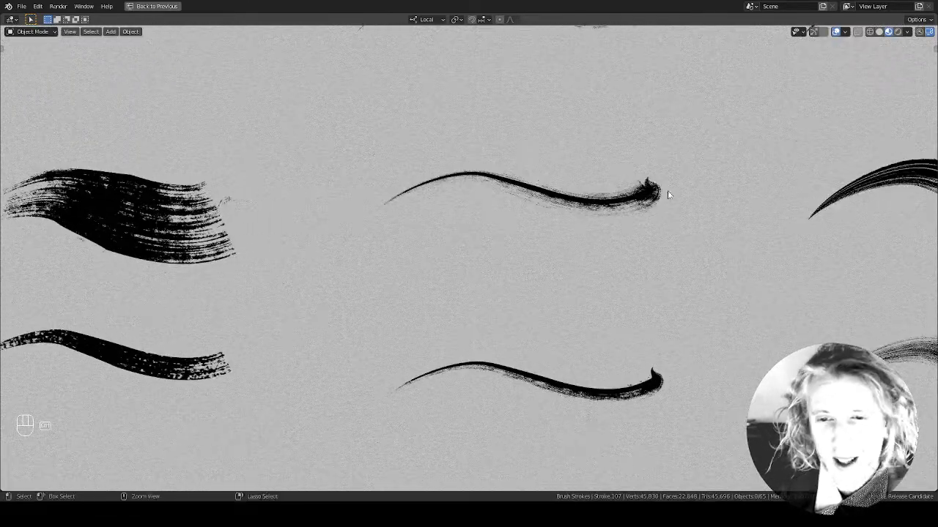
pyautogui.moveTo(552, 211)
pyautogui.keyDown('ctrl'); pyautogui.mouseDown(button='middle')
pyautogui.moveTo(608, 208)
pyautogui.moveTo(682, 184)
pyautogui.mouseUp(button='middle'); pyautogui.keyUp('ctrl')
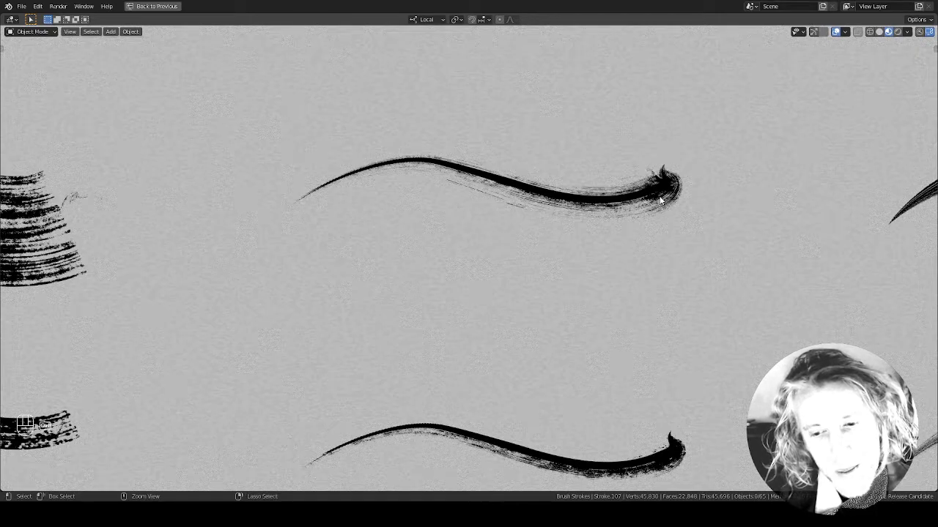
pyautogui.moveTo(660, 198)
pyautogui.keyDown('ctrl'); pyautogui.mouseDown(button='middle')
pyautogui.moveTo(607, 256)
pyautogui.moveTo(565, 275)
pyautogui.mouseUp(button='middle'); pyautogui.keyUp('ctrl')
pyautogui.moveTo(627, 199)
pyautogui.keyDown('shift'); pyautogui.mouseDown(button='middle')
pyautogui.moveTo(546, 271)
pyautogui.moveTo(363, 341)
pyautogui.moveTo(601, 235)
pyautogui.moveTo(476, 304)
pyautogui.mouseUp(button='middle'); pyautogui.keyUp('shift')
pyautogui.keyDown('shift'); pyautogui.moveTo(624, 171); pyautogui.dragTo(770, 249, button='middle'); pyautogui.keyUp('shift')
pyautogui.moveTo(334, 310)
pyautogui.keyDown('shift'); pyautogui.mouseDown(button='middle')
pyautogui.moveTo(502, 235)
pyautogui.moveTo(643, 210)
pyautogui.moveTo(651, 242)
pyautogui.mouseUp(button='middle'); pyautogui.keyUp('shift')
pyautogui.moveTo(583, 265)
pyautogui.keyDown('shift'); pyautogui.mouseDown(button='middle')
pyautogui.moveTo(444, 230)
pyautogui.moveTo(361, 178)
pyautogui.mouseUp(button='middle'); pyautogui.keyUp('shift')
pyautogui.keyDown('ctrl'); pyautogui.moveTo(515, 297); pyautogui.dragTo(515, 245, button='middle'); pyautogui.keyUp('ctrl')
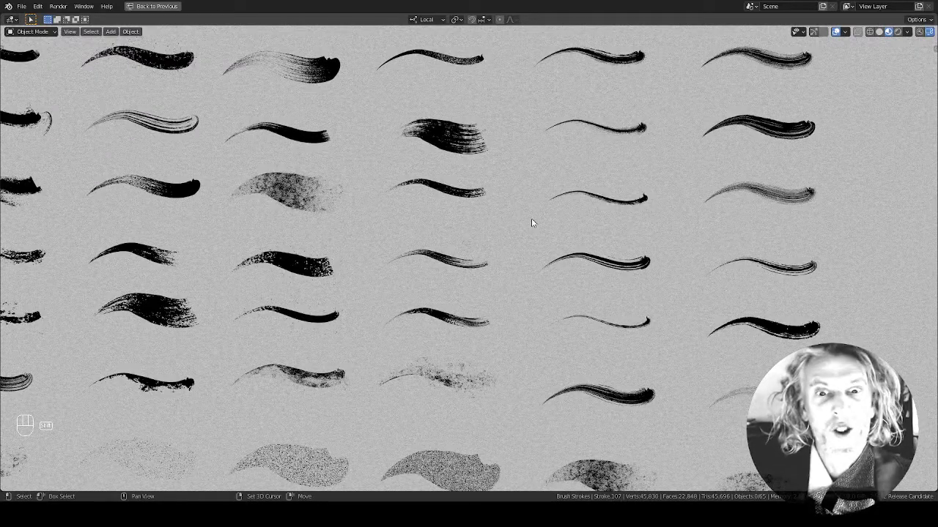
pyautogui.keyDown('shift'); pyautogui.moveTo(430, 328); pyautogui.dragTo(484, 258, button='middle'); pyautogui.keyUp('shift')
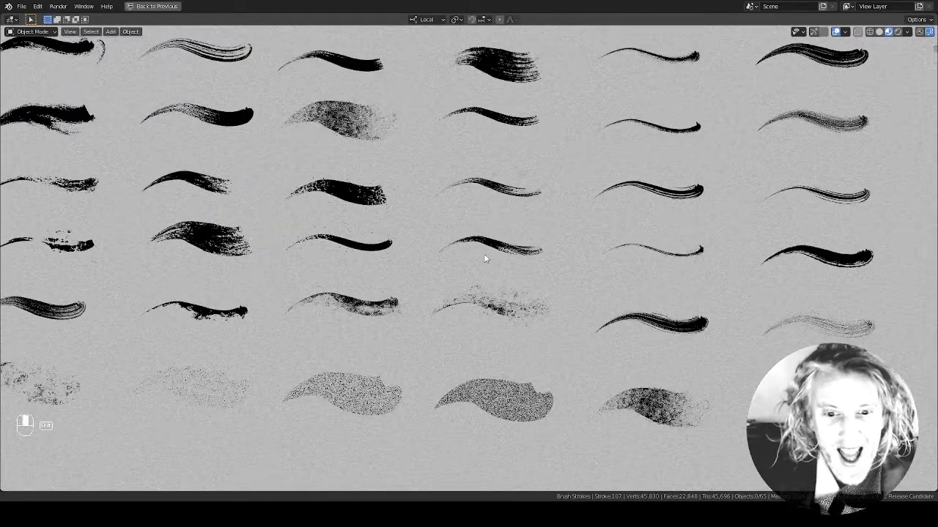
pyautogui.keyDown('ctrl'); pyautogui.moveTo(539, 229); pyautogui.dragTo(538, 241, button='middle'); pyautogui.keyUp('ctrl')
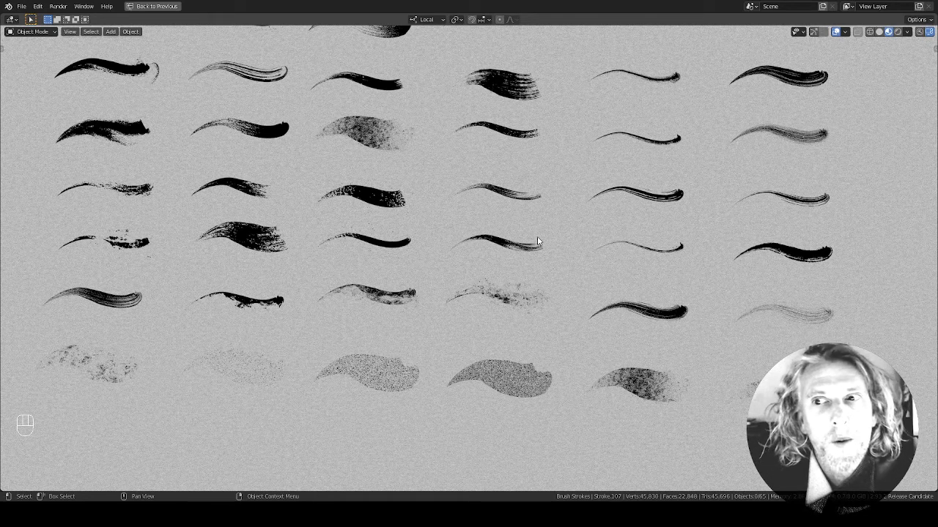
# Restore the full multi-editor layout, enlarge the outliner, and widen the 3D viewport over the node editor
pyautogui.hotkey('ctrl', 'space')
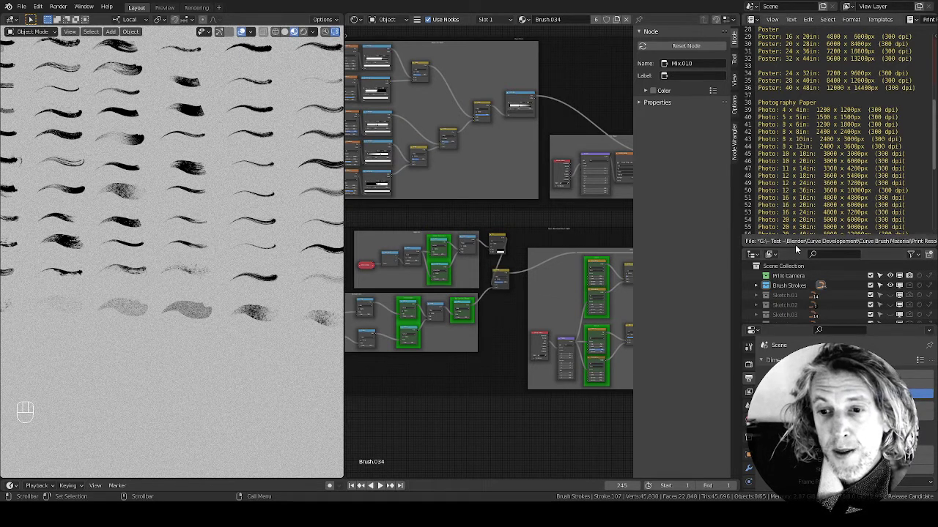
pyautogui.moveTo(797, 252); pyautogui.dragTo(828, 43)
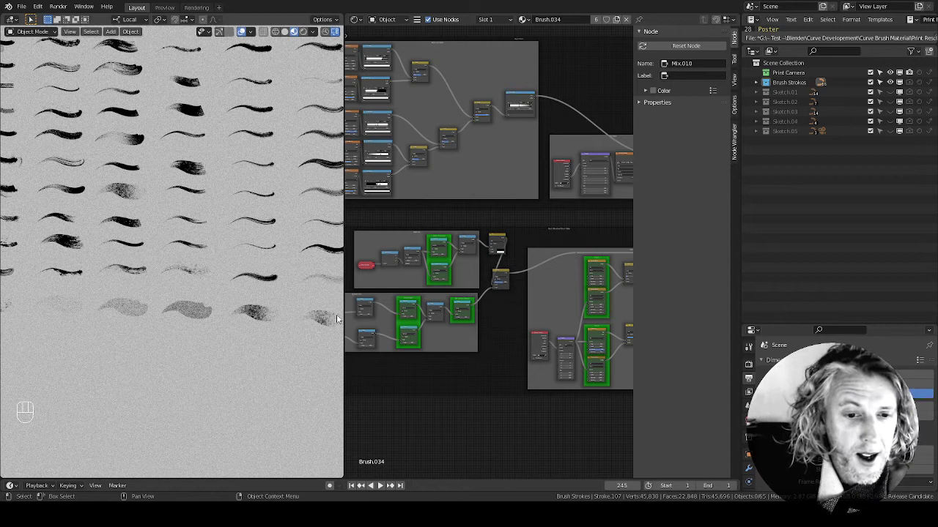
pyautogui.moveTo(343, 304); pyautogui.dragTo(727, 306)
# Examine the edges and texture of the two brushed hearts beside the stroke samples
pyautogui.moveTo(474, 134)
pyautogui.keyDown('ctrl'); pyautogui.mouseDown(button='middle')
pyautogui.moveTo(474, 186)
pyautogui.moveTo(501, 206)
pyautogui.moveTo(505, 245)
pyautogui.moveTo(439, 224)
pyautogui.moveTo(314, 221)
pyautogui.mouseUp(button='middle'); pyautogui.keyUp('ctrl')
pyautogui.moveTo(562, 195)
pyautogui.keyDown('shift'); pyautogui.mouseDown(button='middle')
pyautogui.moveTo(501, 214)
pyautogui.moveTo(304, 178)
pyautogui.mouseUp(button='middle'); pyautogui.keyUp('shift')
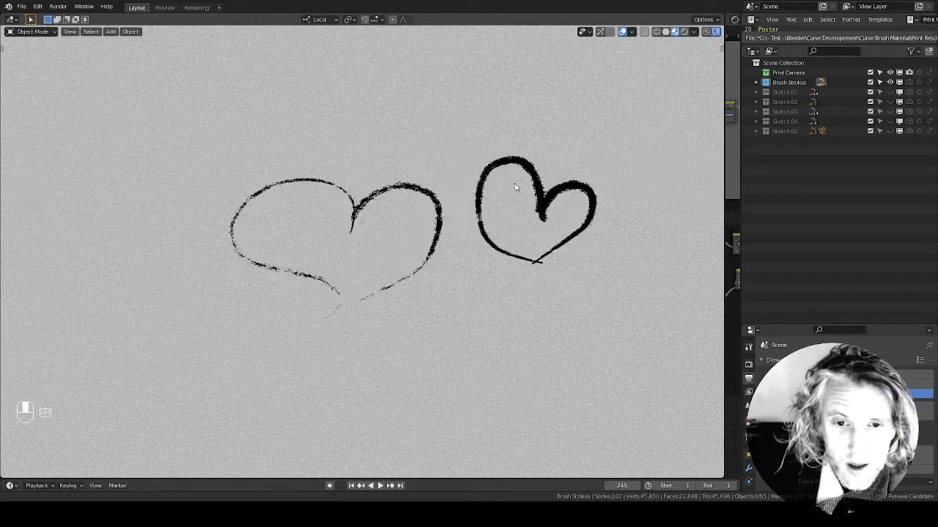
pyautogui.scroll(4, 516, 179)
pyautogui.scroll(2, 657, 216)
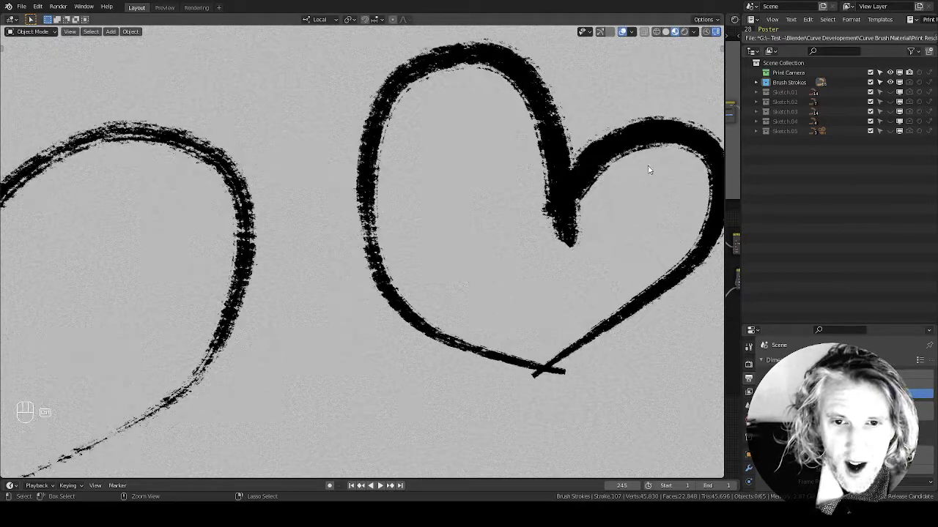
pyautogui.keyDown('shift'); pyautogui.moveTo(587, 153); pyautogui.dragTo(506, 222, button='middle'); pyautogui.keyUp('shift')
pyautogui.keyDown('ctrl'); pyautogui.moveTo(531, 165); pyautogui.dragTo(504, 258, button='middle'); pyautogui.keyUp('ctrl')
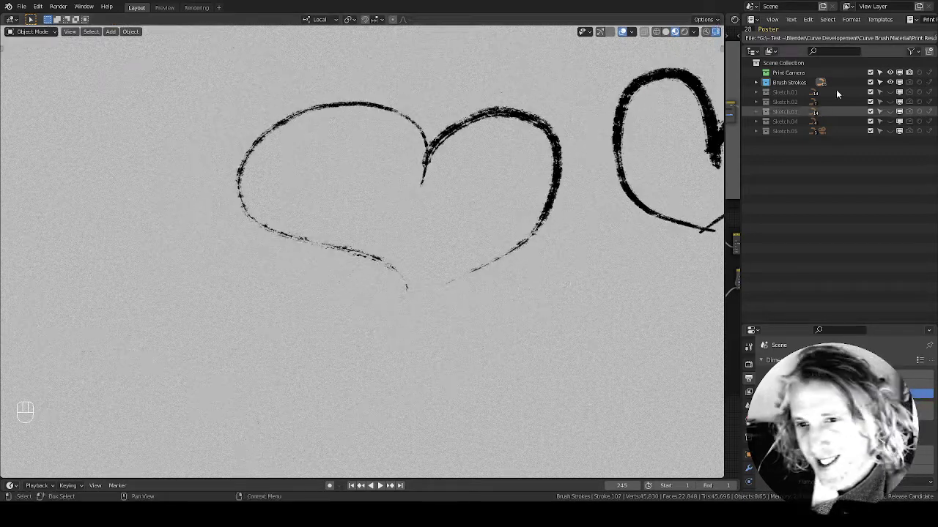
# Show the Sketch.01 collection and hide the Brush Strokes collection, with both pear-shaped drawings in view
pyautogui.click(889, 92)
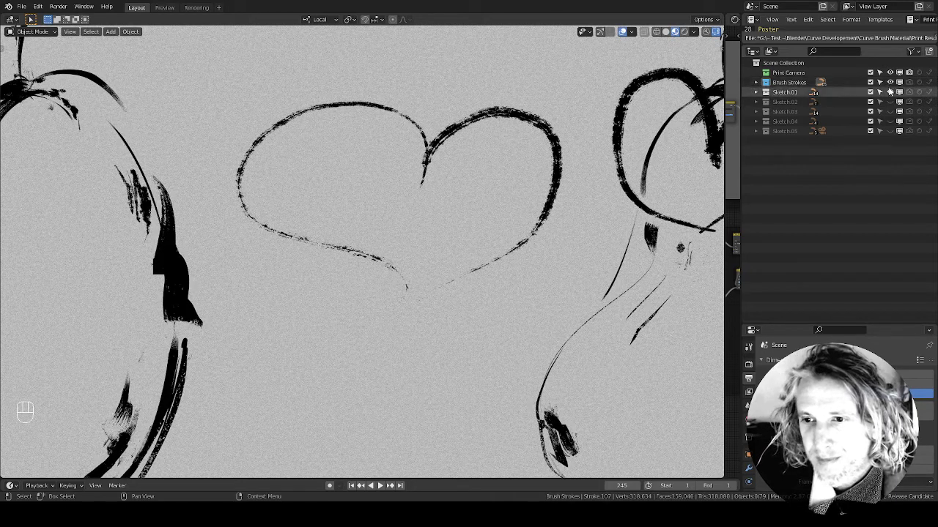
pyautogui.click(891, 82)
pyautogui.moveTo(439, 168)
pyautogui.keyDown('ctrl'); pyautogui.mouseDown(button='middle')
pyautogui.moveTo(442, 193)
pyautogui.moveTo(483, 219)
pyautogui.moveTo(470, 261)
pyautogui.moveTo(502, 197)
pyautogui.moveTo(405, 279)
pyautogui.moveTo(430, 227)
pyautogui.moveTo(417, 318)
pyautogui.moveTo(418, 271)
pyautogui.moveTo(433, 278)
pyautogui.mouseUp(button='middle'); pyautogui.keyUp('ctrl')
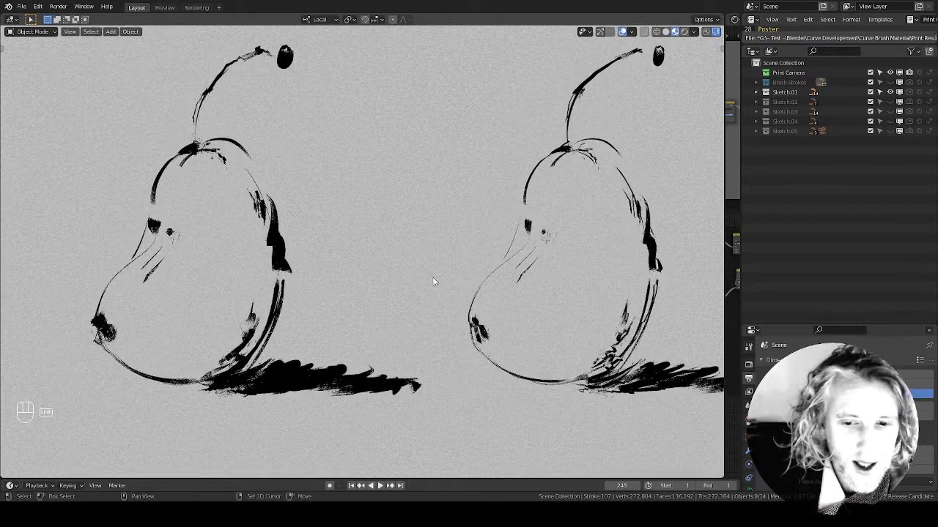
# Examine the overlapping strokes and dry-brush texture in the pear-shaped drawings
pyautogui.moveTo(546, 272)
pyautogui.keyDown('ctrl'); pyautogui.mouseDown(button='middle')
pyautogui.moveTo(505, 318)
pyautogui.moveTo(557, 217)
pyautogui.moveTo(592, 268)
pyautogui.moveTo(512, 322)
pyautogui.moveTo(471, 297)
pyautogui.mouseUp(button='middle'); pyautogui.keyUp('ctrl')
pyautogui.moveTo(650, 162)
pyautogui.keyDown('shift'); pyautogui.mouseDown(button='middle')
pyautogui.moveTo(549, 214)
pyautogui.moveTo(590, 178)
pyautogui.moveTo(576, 268)
pyautogui.moveTo(595, 250)
pyautogui.moveTo(593, 218)
pyautogui.moveTo(626, 156)
pyautogui.moveTo(620, 185)
pyautogui.moveTo(549, 305)
pyautogui.moveTo(543, 228)
pyautogui.moveTo(548, 283)
pyautogui.mouseUp(button='middle'); pyautogui.keyUp('shift')
pyautogui.keyDown('shift'); pyautogui.moveTo(462, 117); pyautogui.dragTo(559, 305, button='middle'); pyautogui.keyUp('shift')
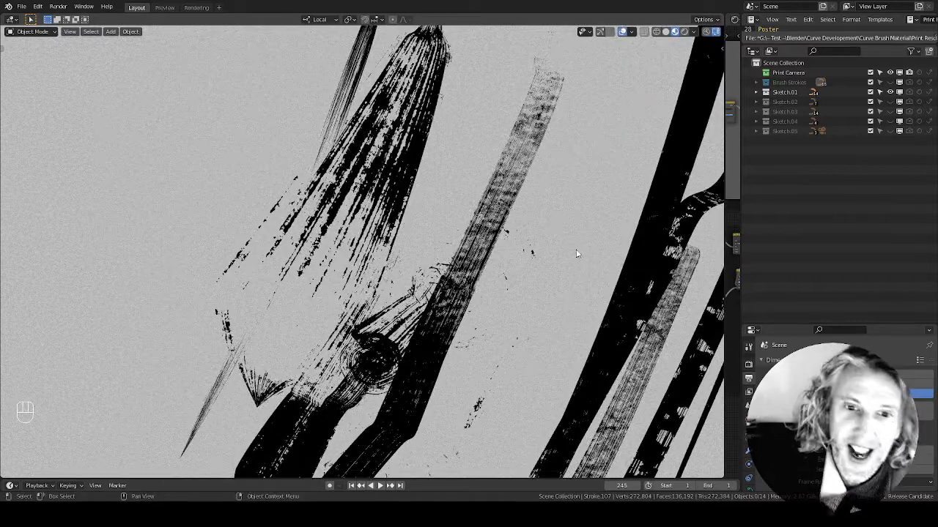
pyautogui.moveTo(577, 188)
pyautogui.keyDown('ctrl'); pyautogui.mouseDown(button='middle')
pyautogui.moveTo(530, 234)
pyautogui.moveTo(473, 360)
pyautogui.mouseUp(button='middle'); pyautogui.keyUp('ctrl')
pyautogui.keyDown('shift'); pyautogui.moveTo(521, 180); pyautogui.dragTo(531, 351, button='middle'); pyautogui.keyUp('shift')
pyautogui.keyDown('ctrl'); pyautogui.moveTo(567, 242); pyautogui.dragTo(471, 402, button='middle'); pyautogui.keyUp('ctrl')
pyautogui.keyDown('shift'); pyautogui.moveTo(481, 270); pyautogui.dragTo(532, 292, button='middle'); pyautogui.keyUp('shift')
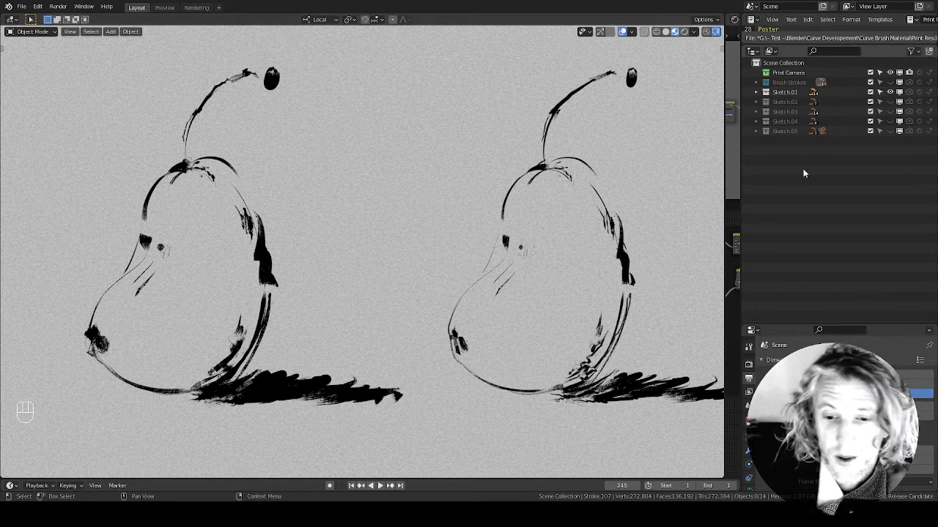
# Hide the Sketch.01 collection and show the Sketch.02 collection instead
pyautogui.click(886, 93)
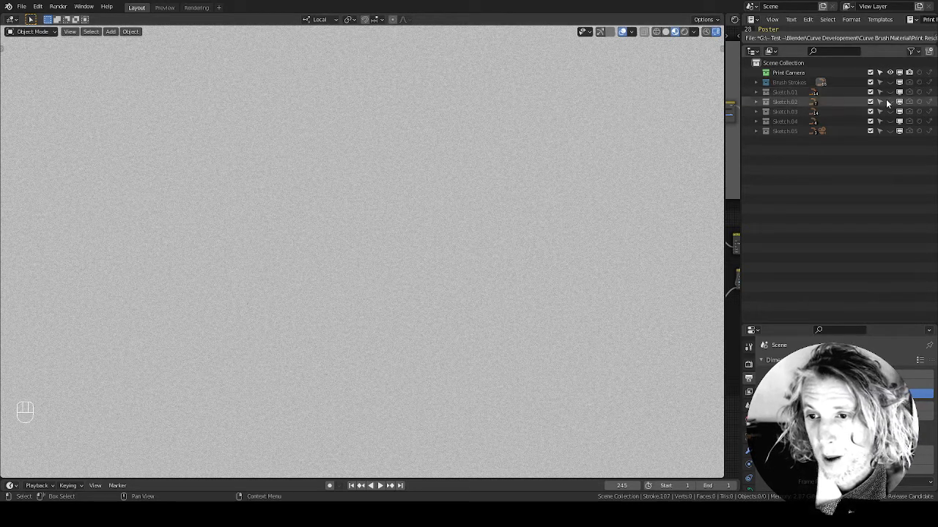
pyautogui.click(887, 101)
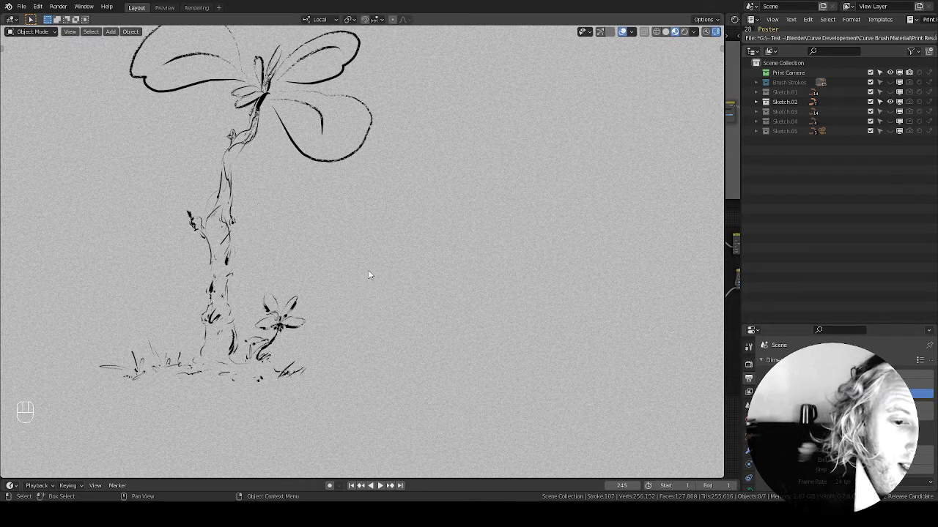
pyautogui.moveTo(342, 266)
pyautogui.keyDown('shift'); pyautogui.mouseDown(button='middle')
pyautogui.moveTo(478, 322)
pyautogui.moveTo(480, 341)
pyautogui.moveTo(514, 291)
pyautogui.moveTo(389, 342)
pyautogui.moveTo(585, 217)
pyautogui.moveTo(550, 265)
pyautogui.moveTo(526, 272)
pyautogui.mouseUp(button='middle'); pyautogui.keyUp('shift')
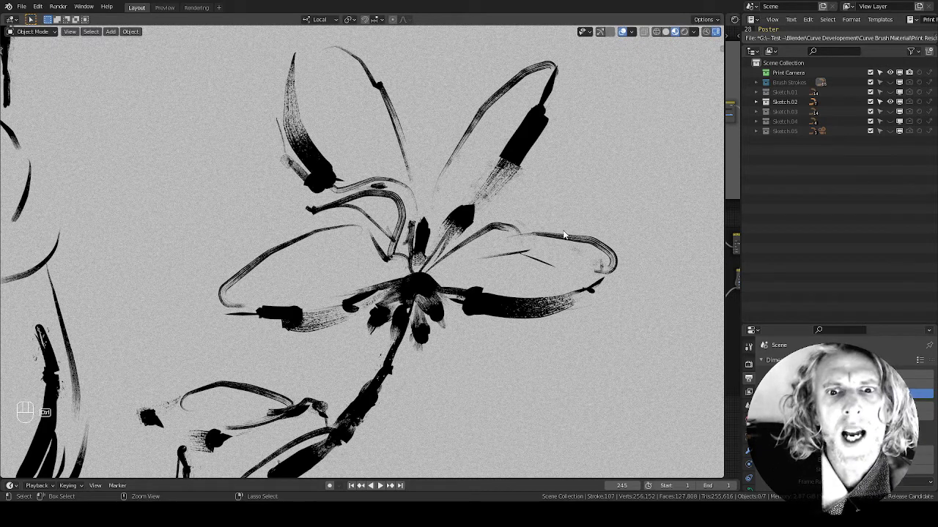
# Examine the brushwork of the flower, trunk and ground strokes in the Sketch.02 drawing, close up and as a whole
pyautogui.keyDown('ctrl'); pyautogui.moveTo(608, 141); pyautogui.dragTo(566, 183, button='middle'); pyautogui.keyUp('ctrl')
pyautogui.keyDown('shift'); pyautogui.moveTo(408, 202); pyautogui.dragTo(557, 222, button='middle'); pyautogui.keyUp('shift')
pyautogui.keyDown('ctrl'); pyautogui.moveTo(569, 185); pyautogui.dragTo(523, 356, button='middle'); pyautogui.keyUp('ctrl')
pyautogui.keyDown('ctrl'); pyautogui.moveTo(497, 302); pyautogui.dragTo(495, 209, button='middle'); pyautogui.keyUp('ctrl')
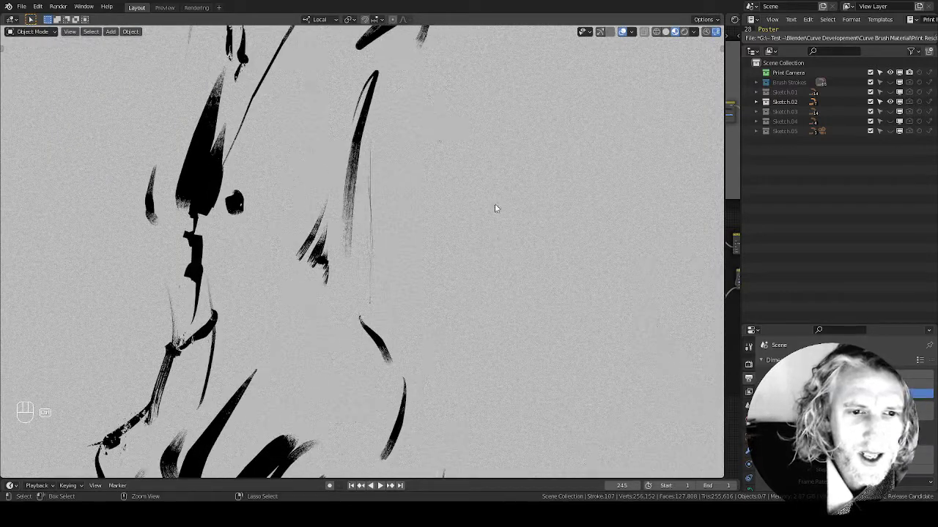
pyautogui.keyDown('shift'); pyautogui.moveTo(442, 228); pyautogui.dragTo(570, 297, button='middle'); pyautogui.keyUp('shift')
pyautogui.moveTo(538, 261)
pyautogui.keyDown('ctrl'); pyautogui.mouseDown(button='middle')
pyautogui.moveTo(550, 202)
pyautogui.moveTo(557, 209)
pyautogui.moveTo(548, 205)
pyautogui.mouseUp(button='middle'); pyautogui.keyUp('ctrl')
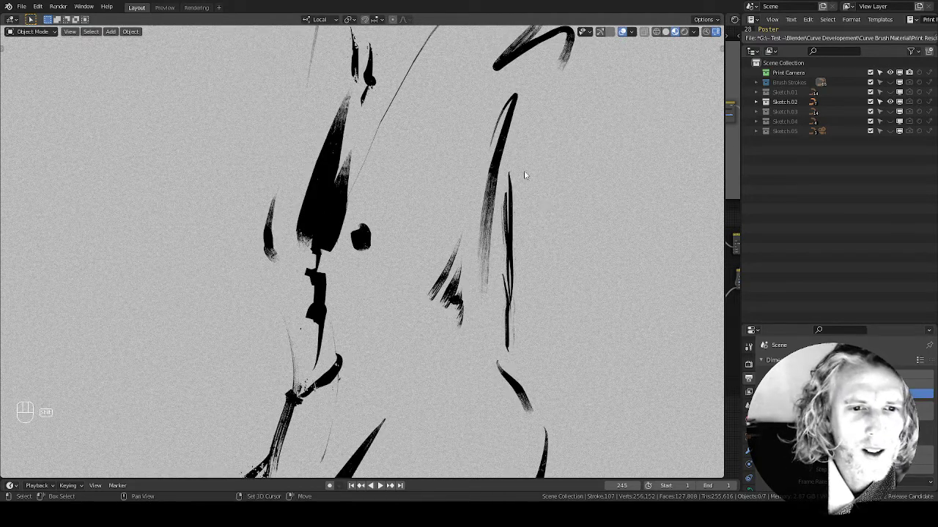
pyautogui.keyDown('shift'); pyautogui.moveTo(526, 177); pyautogui.dragTo(498, 296, button='middle'); pyautogui.keyUp('shift')
pyautogui.keyDown('shift'); pyautogui.moveTo(549, 207); pyautogui.dragTo(514, 394, button='middle'); pyautogui.keyUp('shift')
pyautogui.moveTo(497, 233)
pyautogui.keyDown('ctrl'); pyautogui.mouseDown(button='middle')
pyautogui.moveTo(508, 179)
pyautogui.moveTo(510, 306)
pyautogui.mouseUp(button='middle'); pyautogui.keyUp('ctrl')
pyautogui.moveTo(529, 218)
pyautogui.keyDown('shift'); pyautogui.mouseDown(button='middle')
pyautogui.moveTo(520, 292)
pyautogui.moveTo(543, 249)
pyautogui.mouseUp(button='middle'); pyautogui.keyUp('shift')
pyautogui.moveTo(577, 153)
pyautogui.keyDown('ctrl'); pyautogui.mouseDown(button='middle')
pyautogui.moveTo(548, 310)
pyautogui.moveTo(481, 297)
pyautogui.mouseUp(button='middle'); pyautogui.keyUp('ctrl')
pyautogui.keyDown('ctrl'); pyautogui.moveTo(535, 199); pyautogui.dragTo(507, 273, button='middle'); pyautogui.keyUp('ctrl')
pyautogui.keyDown('shift'); pyautogui.moveTo(545, 218); pyautogui.dragTo(471, 277, button='middle'); pyautogui.keyUp('shift')
pyautogui.keyDown('ctrl'); pyautogui.moveTo(515, 208); pyautogui.dragTo(495, 344, button='middle'); pyautogui.keyUp('ctrl')
pyautogui.moveTo(577, 150)
pyautogui.keyDown('shift'); pyautogui.mouseDown(button='middle')
pyautogui.moveTo(556, 160)
pyautogui.moveTo(570, 122)
pyautogui.moveTo(565, 183)
pyautogui.mouseUp(button='middle'); pyautogui.keyUp('shift')
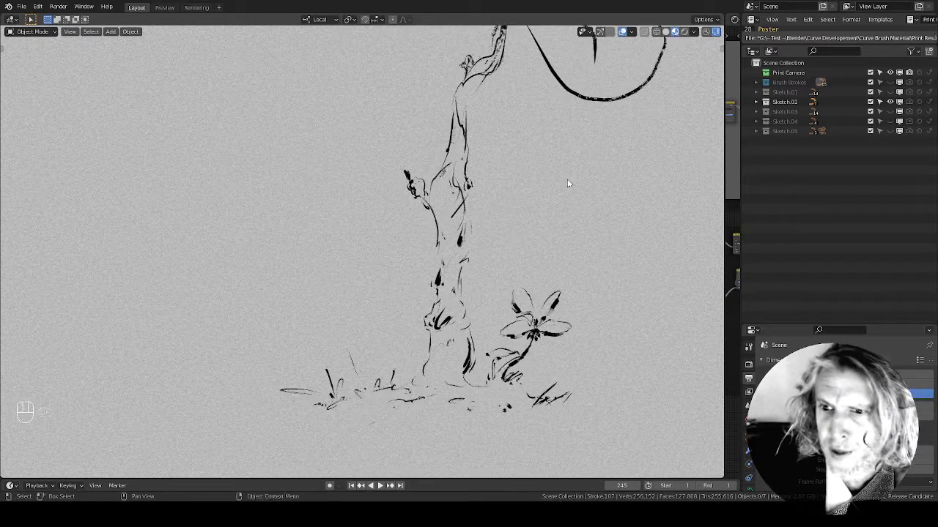
pyautogui.keyDown('shift'); pyautogui.moveTo(622, 161); pyautogui.dragTo(573, 190, button='middle'); pyautogui.keyUp('shift')
# Hide the Sketch.02 collection and show the Sketch.03 character portrait instead
pyautogui.click(891, 103)
pyautogui.click(890, 112)
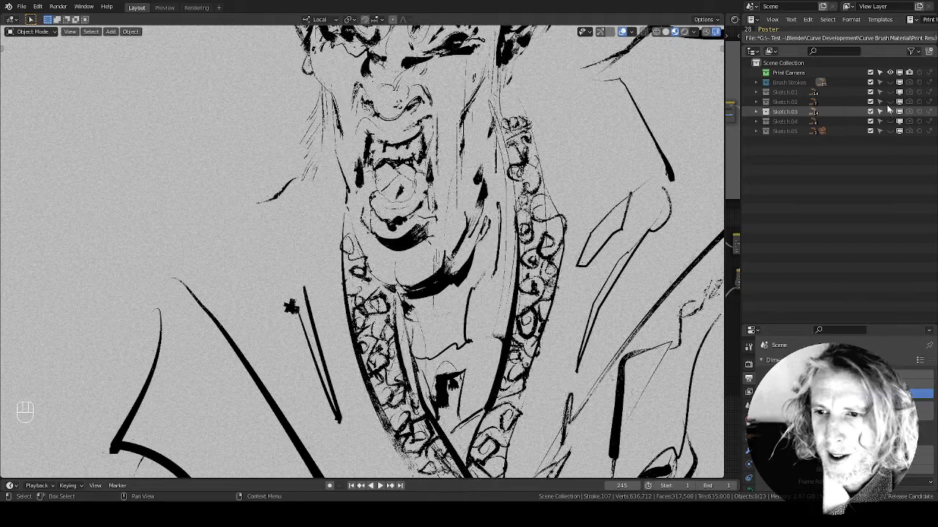
pyautogui.keyDown('ctrl'); pyautogui.moveTo(583, 174); pyautogui.dragTo(567, 264, button='middle'); pyautogui.keyUp('ctrl')
pyautogui.keyDown('ctrl'); pyautogui.moveTo(624, 174); pyautogui.dragTo(428, 281, button='middle'); pyautogui.keyUp('ctrl')
# Switch the viewport to the camera view to frame the Sketch.03 portrait within the print area
pyautogui.press('`')
pyautogui.click(466, 262)
pyautogui.keyDown('shift'); pyautogui.moveTo(493, 245); pyautogui.dragTo(511, 220, button='middle'); pyautogui.keyUp('shift')
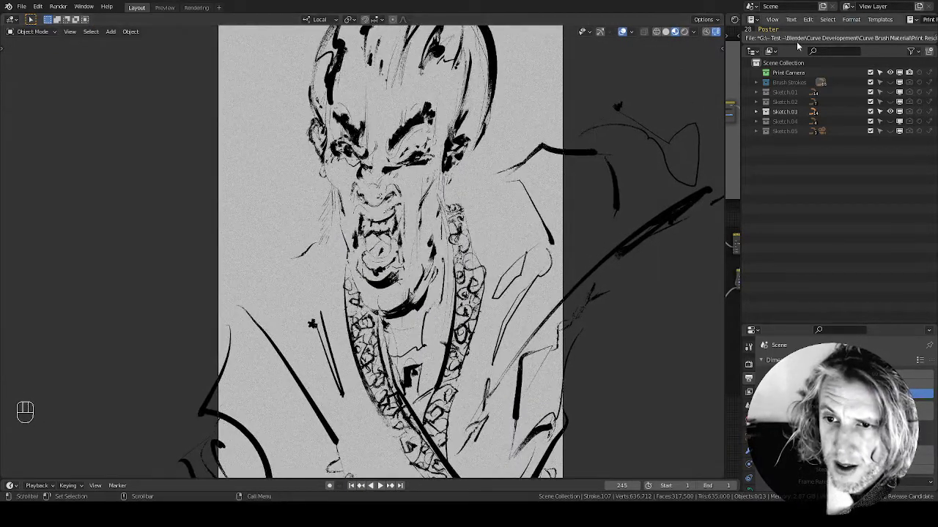
# Enlarge the text editor and read through the print resolution list, from the poster and photo sizes to the comic page formats
pyautogui.moveTo(800, 44); pyautogui.dragTo(797, 256)
pyautogui.moveTo(935, 118); pyautogui.dragTo(918, 160)
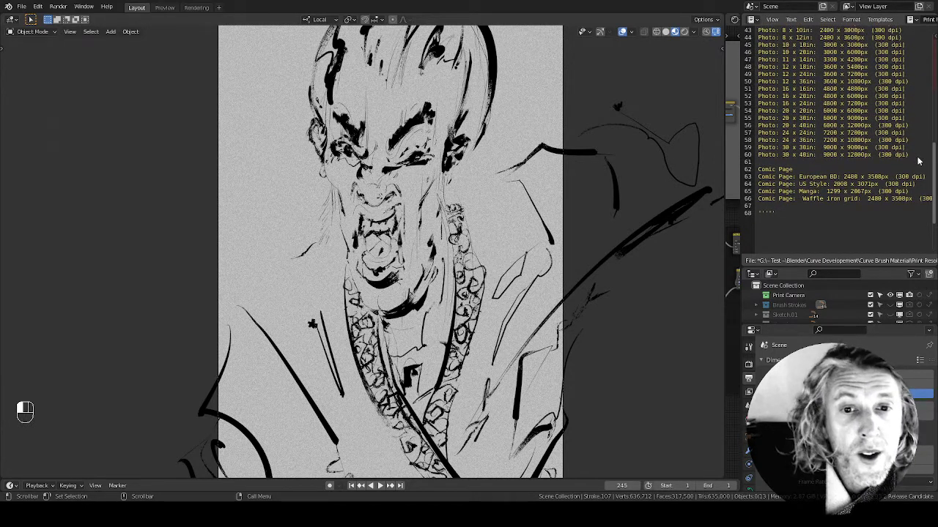
pyautogui.moveTo(917, 159); pyautogui.dragTo(918, 164)
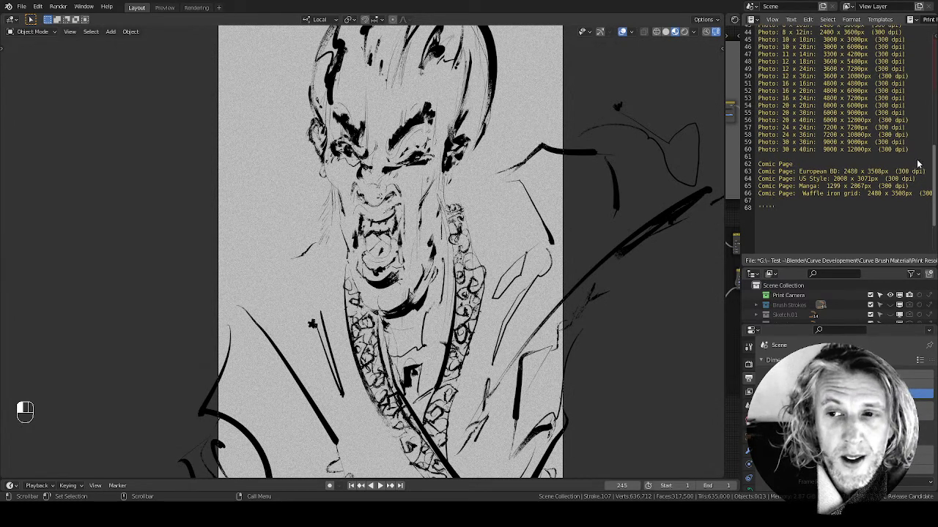
pyautogui.moveTo(920, 163); pyautogui.dragTo(909, 91)
pyautogui.click(898, 96)
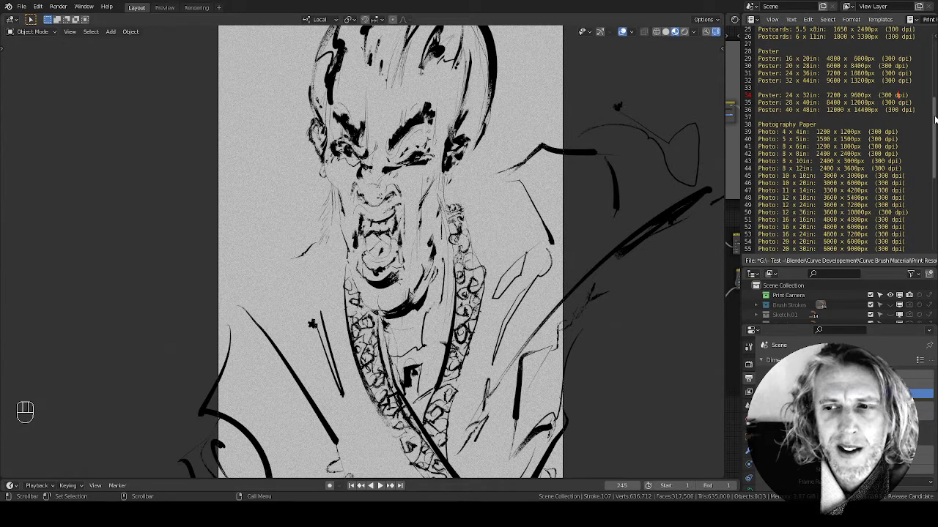
pyautogui.moveTo(935, 117); pyautogui.dragTo(916, 176)
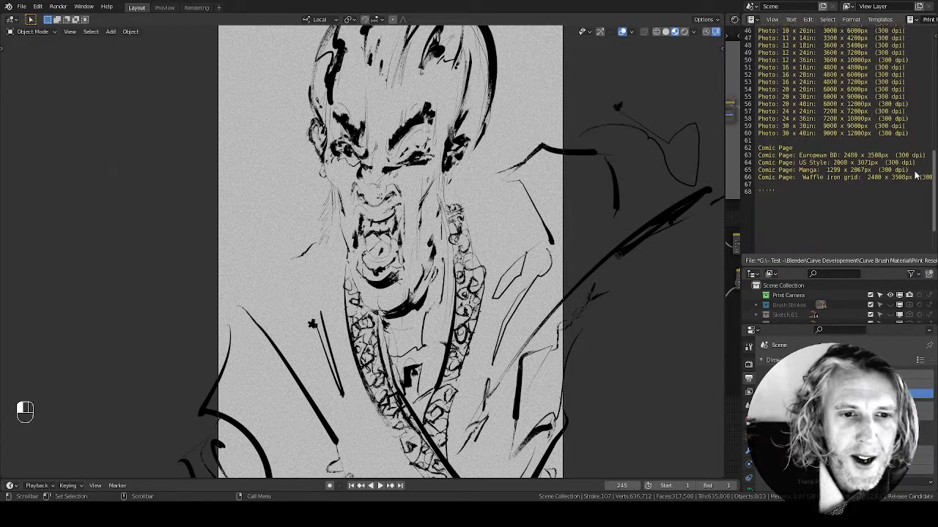
pyautogui.scroll(1, 915, 172)
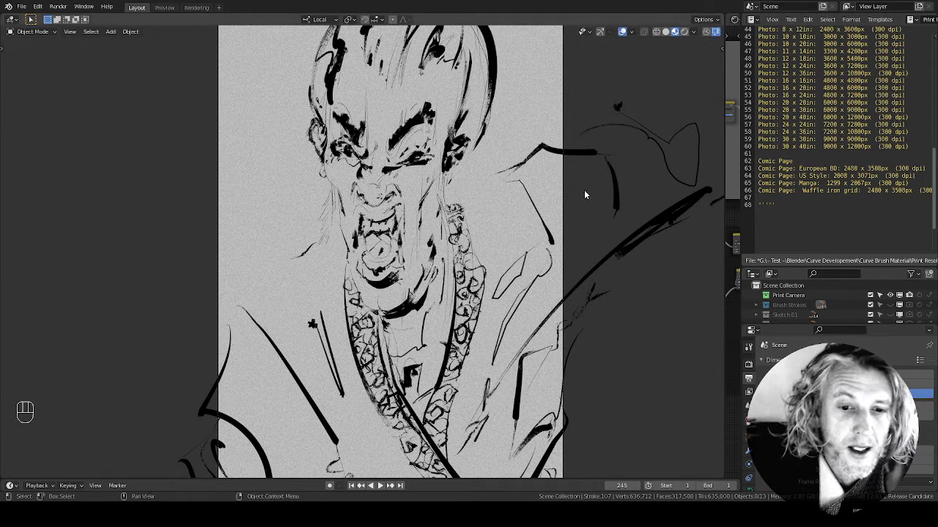
# Leave the camera view and show the Sketch.03 drawing beyond the print frame
pyautogui.keyDown('ctrl'); pyautogui.moveTo(592, 175); pyautogui.dragTo(556, 279, button='middle'); pyautogui.keyUp('ctrl')
pyautogui.hotkey('ctrl', 'space')
pyautogui.hotkey('ctrl', 'space')
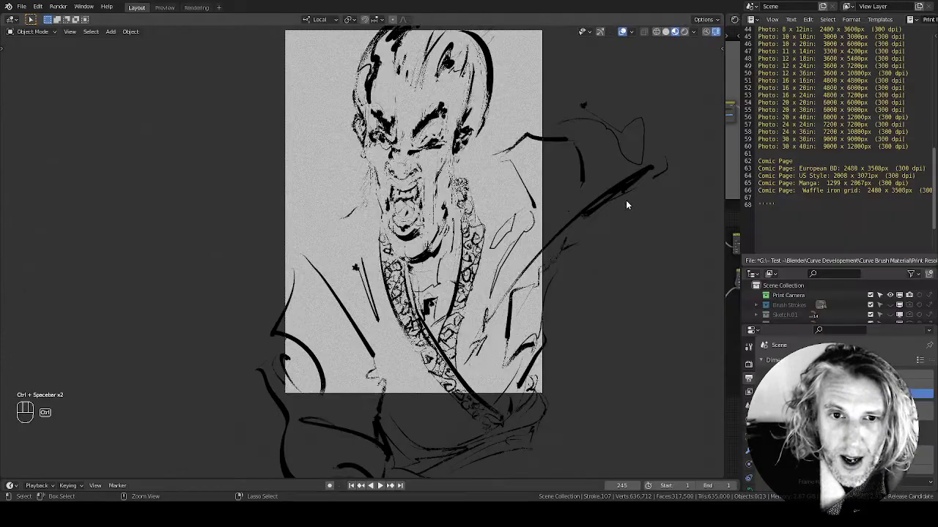
pyautogui.keyDown('ctrl'); pyautogui.moveTo(548, 201); pyautogui.dragTo(540, 268, button='middle'); pyautogui.keyUp('ctrl')
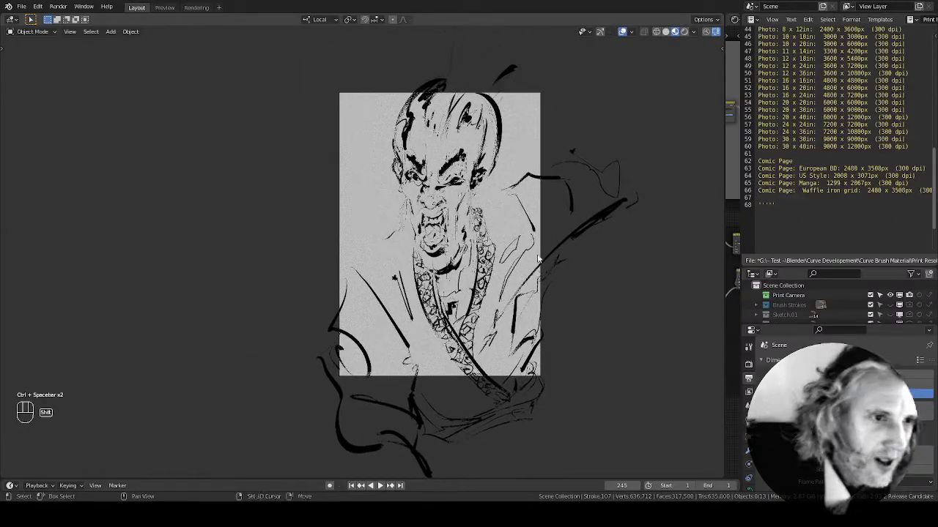
pyautogui.click(487, 238)
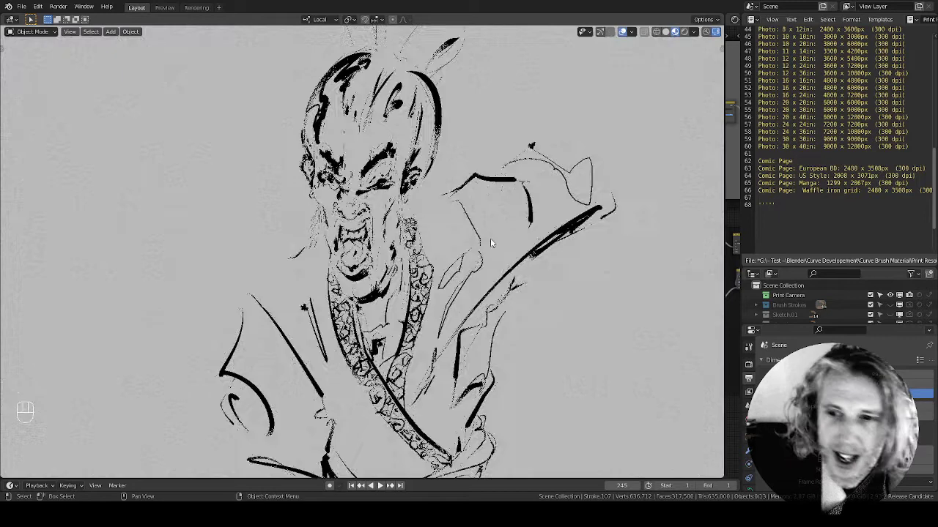
# Collapse the text editor and enlarge the properties editor so the collection list and the output dimensions are both visible
pyautogui.moveTo(803, 264); pyautogui.dragTo(815, 24)
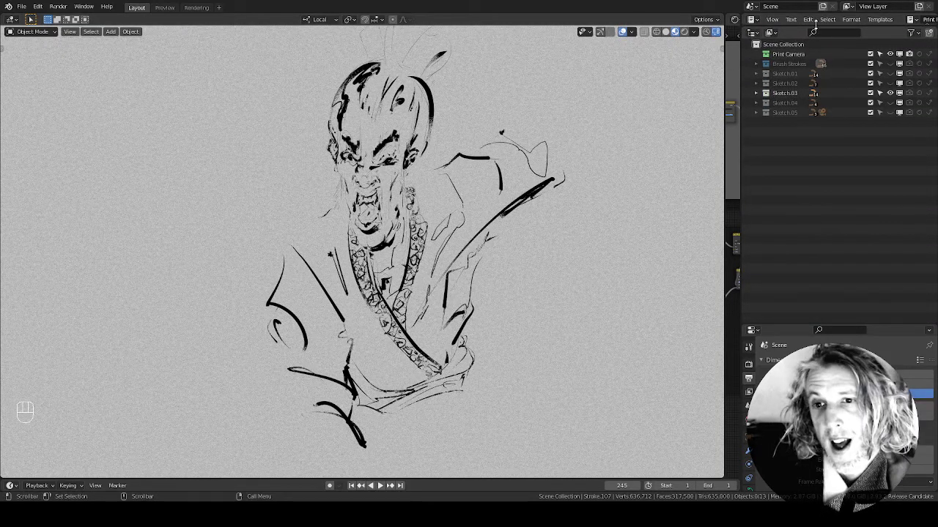
pyautogui.moveTo(788, 323); pyautogui.dragTo(784, 143)
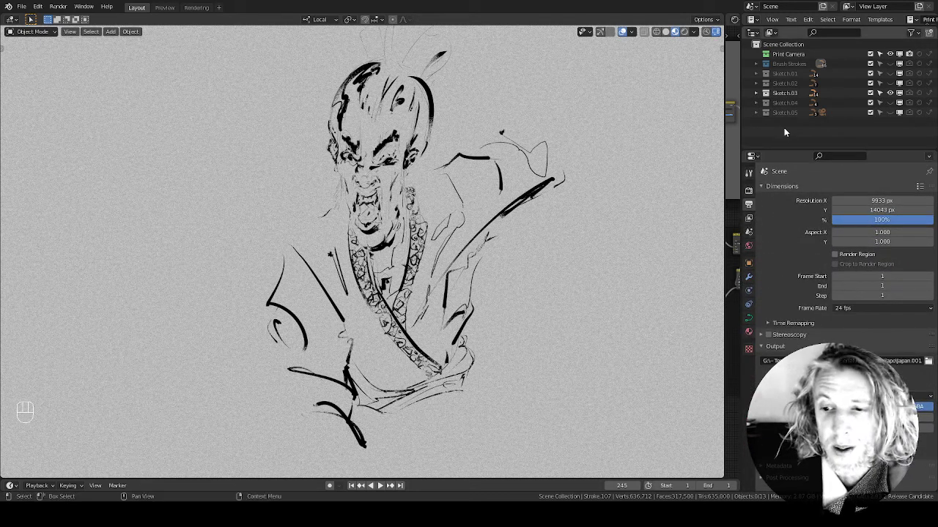
# Hide the Sketch.03 collection in the viewport
pyautogui.keyDown('shift'); pyautogui.moveTo(496, 227); pyautogui.dragTo(576, 224, button='middle'); pyautogui.keyUp('shift')
pyautogui.click(890, 93)
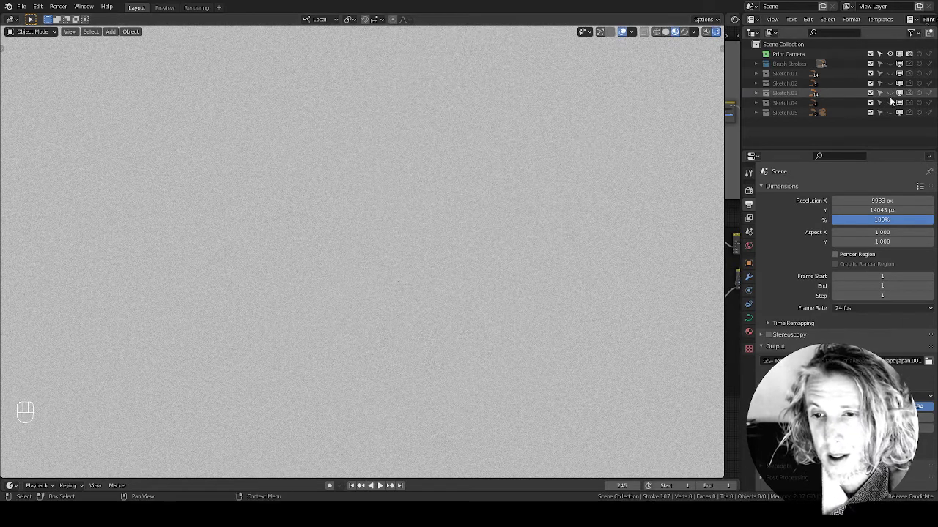
# Show the Sketch.04 collection and compare the brush strokes of its three lamp drawings up close
pyautogui.click(890, 102)
pyautogui.scroll(5, 562, 219)
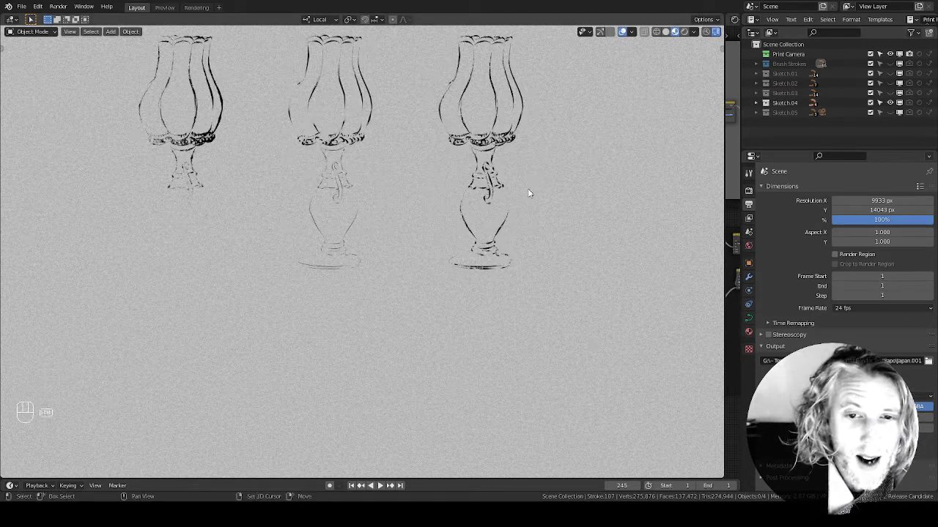
pyautogui.keyDown('shift'); pyautogui.moveTo(564, 270); pyautogui.dragTo(691, 255, button='middle'); pyautogui.keyUp('shift')
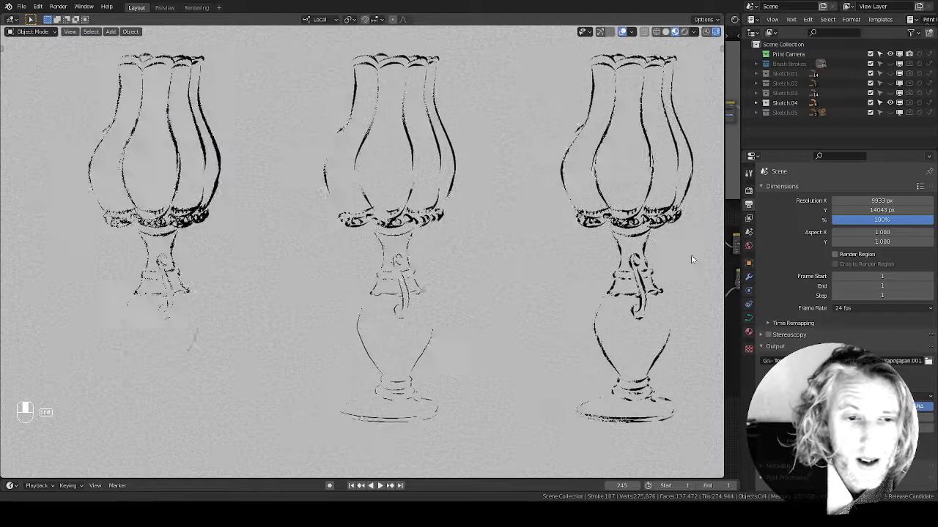
pyautogui.scroll(3, 366, 278)
pyautogui.keyDown('shift'); pyautogui.moveTo(367, 279); pyautogui.dragTo(494, 341, button='middle'); pyautogui.keyUp('shift')
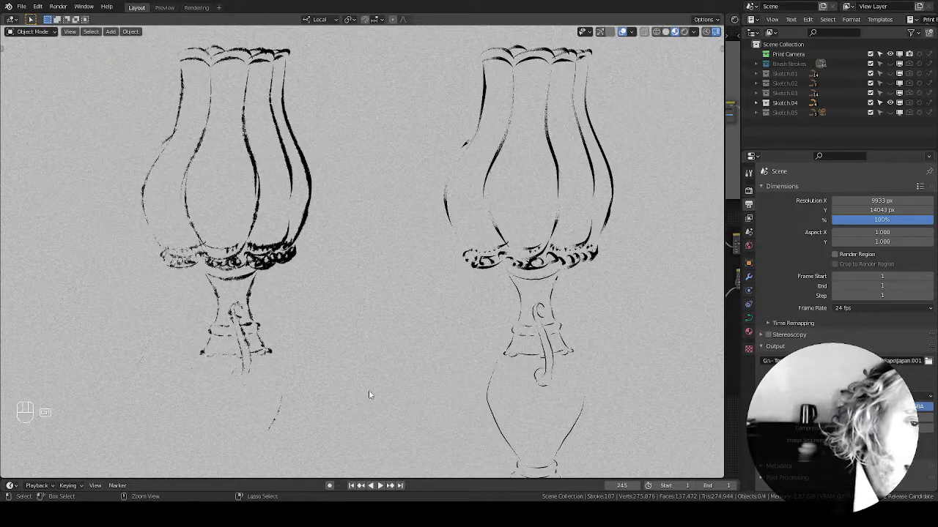
pyautogui.scroll(1, 386, 387)
pyautogui.keyDown('shift'); pyautogui.moveTo(329, 366); pyautogui.dragTo(329, 347, button='middle'); pyautogui.keyUp('shift')
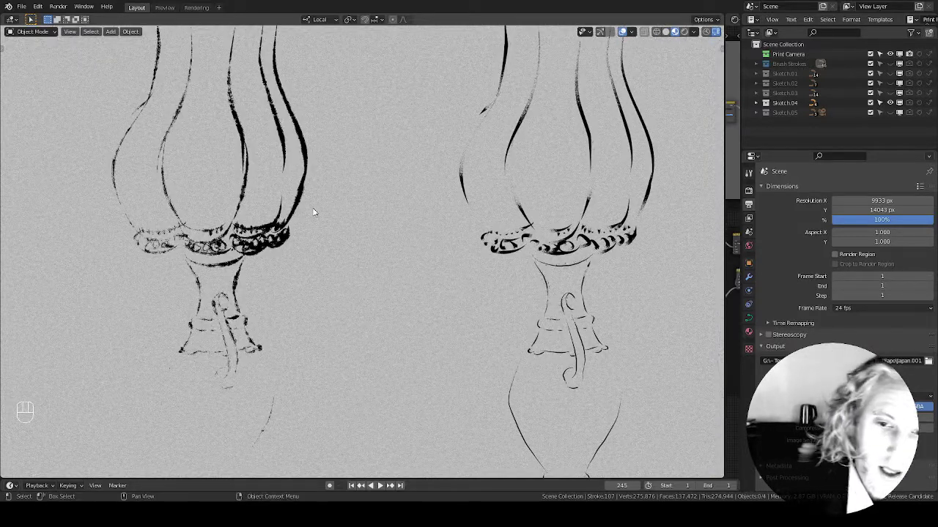
pyautogui.moveTo(615, 186)
pyautogui.keyDown('shift'); pyautogui.mouseDown(button='middle')
pyautogui.moveTo(498, 191)
pyautogui.moveTo(573, 217)
pyautogui.moveTo(512, 239)
pyautogui.moveTo(434, 228)
pyautogui.mouseUp(button='middle'); pyautogui.keyUp('shift')
pyautogui.moveTo(630, 215)
pyautogui.keyDown('shift'); pyautogui.mouseDown(button='middle')
pyautogui.moveTo(605, 218)
pyautogui.moveTo(604, 249)
pyautogui.moveTo(588, 244)
pyautogui.moveTo(609, 193)
pyautogui.moveTo(602, 198)
pyautogui.mouseUp(button='middle'); pyautogui.keyUp('shift')
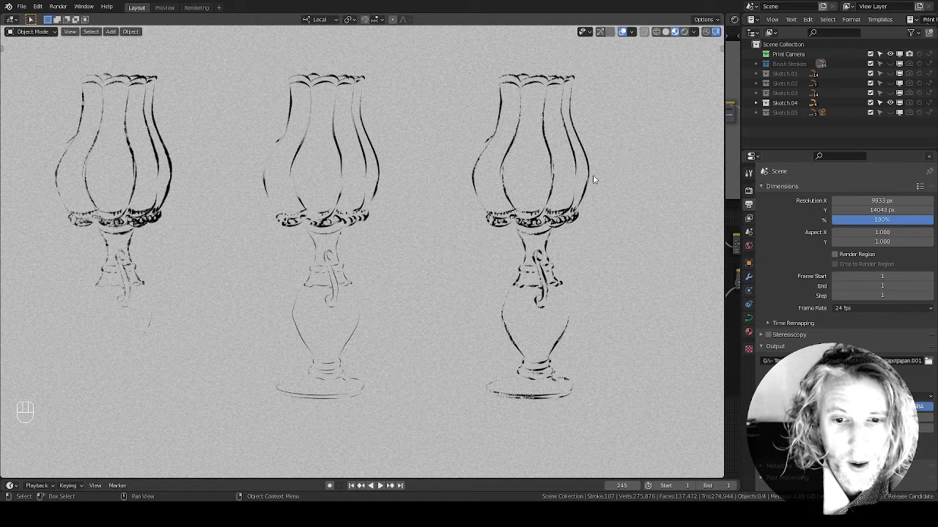
# Separate all base strokes below the shade of the third lamp into their own curve object
pyautogui.click(585, 164)
pyautogui.keyDown('ctrl'); pyautogui.moveTo(585, 165); pyautogui.dragTo(561, 274, button='middle'); pyautogui.keyUp('ctrl')
pyautogui.press('Tab')
pyautogui.click(660, 273)
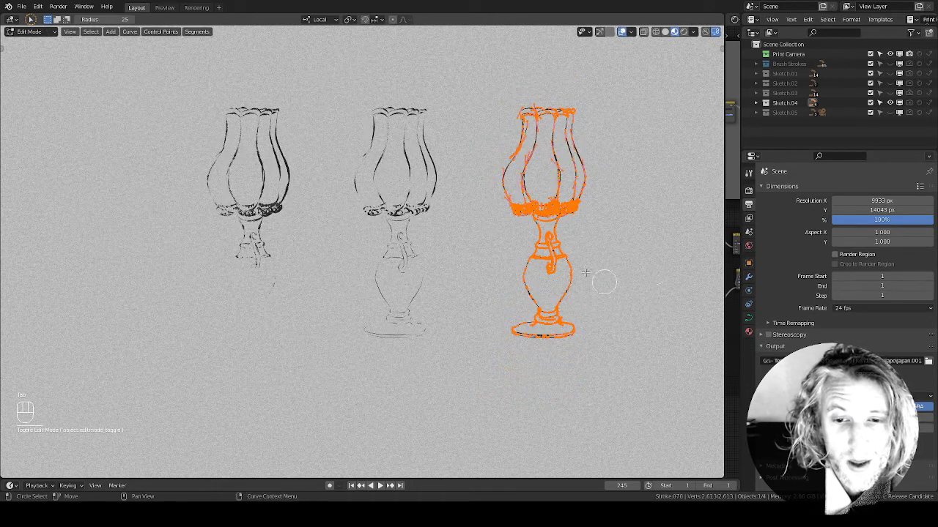
pyautogui.moveTo(569, 328)
pyautogui.mouseDown()
pyautogui.moveTo(549, 322)
pyautogui.moveTo(545, 233)
pyautogui.mouseUp()
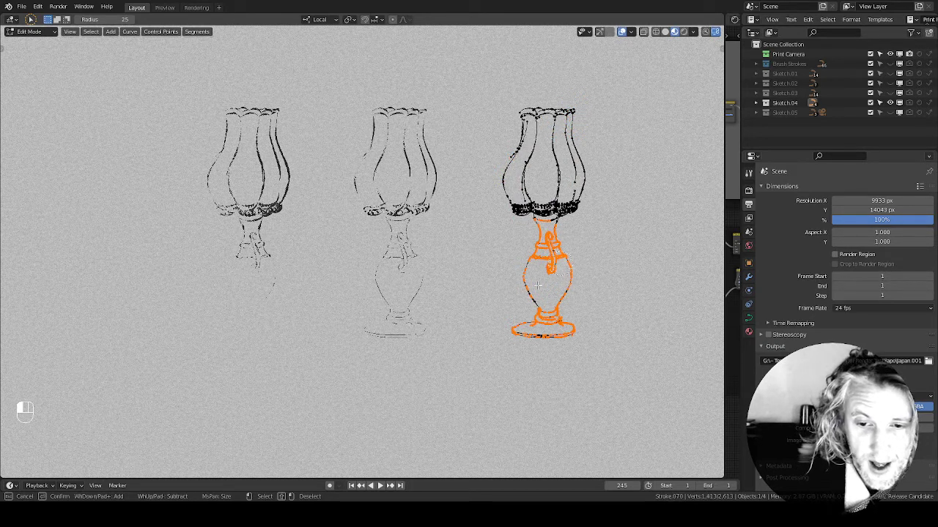
pyautogui.moveTo(545, 233); pyautogui.dragTo(568, 249)
pyautogui.press('l')
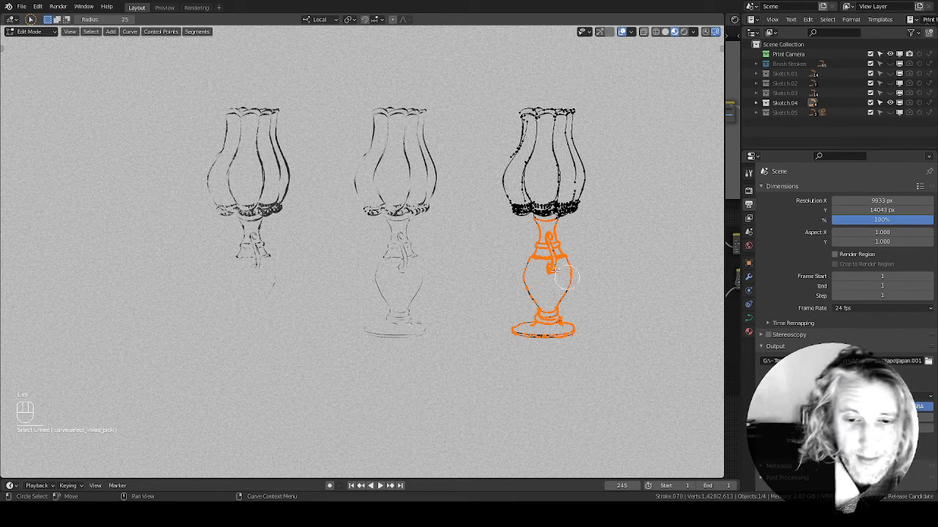
pyautogui.press('p')
pyautogui.click(557, 310)
# Show the Brush Strokes collection alongside the lamps and return to Object Mode
pyautogui.scroll(6, 579, 242)
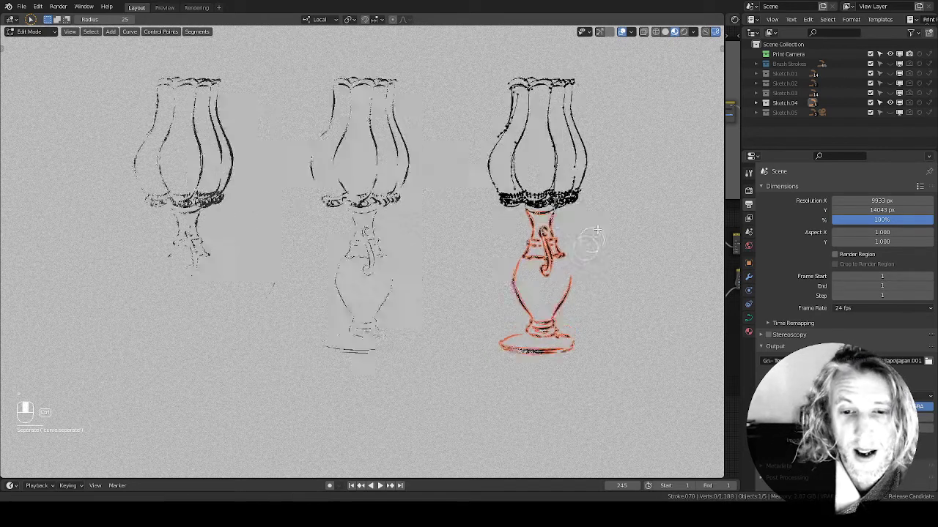
pyautogui.scroll(-5, 594, 234)
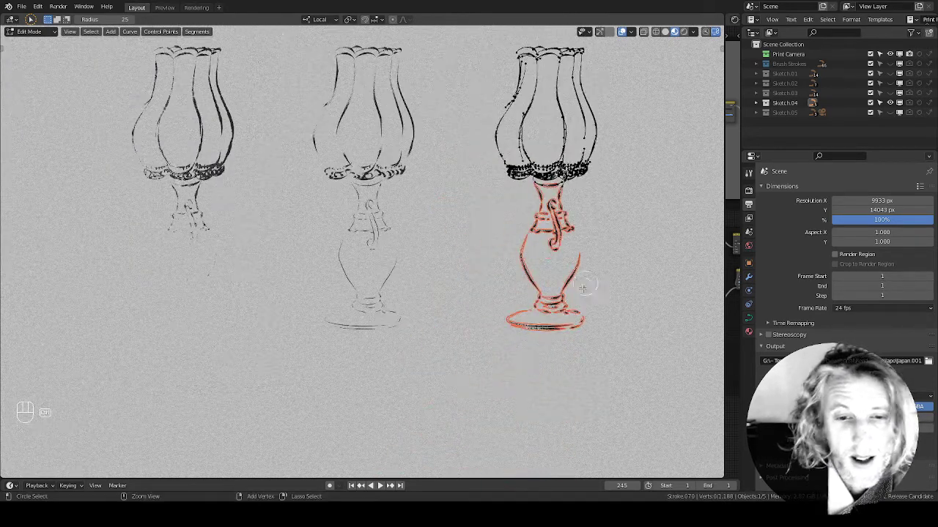
pyautogui.scroll(-3, 517, 213)
pyautogui.click(889, 64)
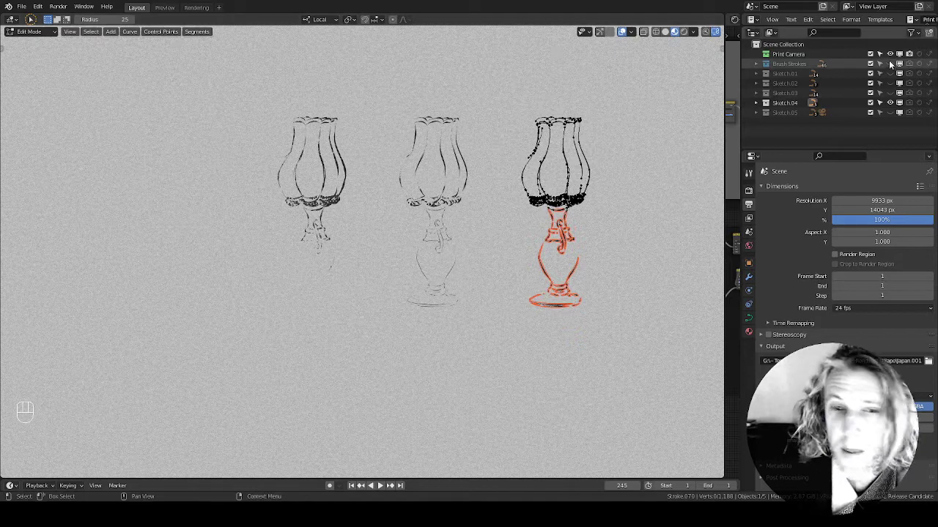
pyautogui.keyDown('shift'); pyautogui.moveTo(586, 273); pyautogui.dragTo(529, 265, button='middle'); pyautogui.keyUp('shift')
pyautogui.scroll(-1, 388, 312)
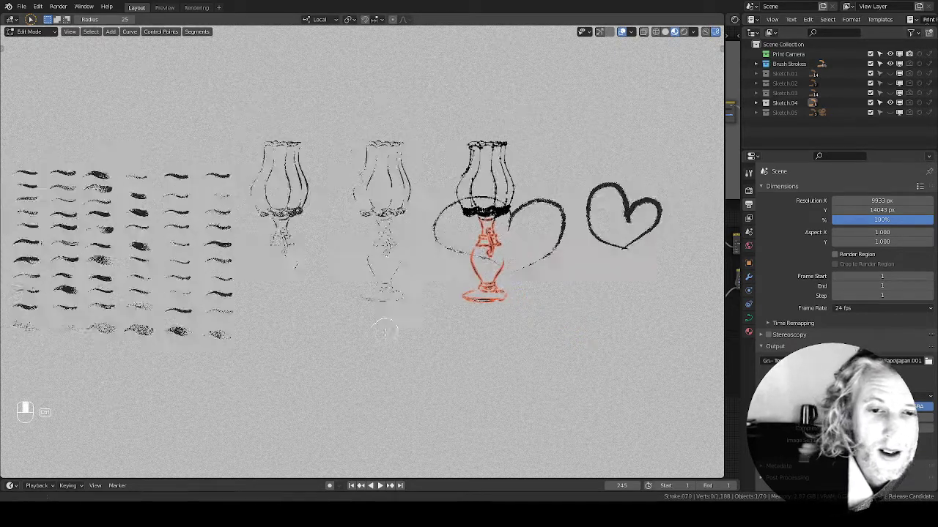
pyautogui.keyDown('shift'); pyautogui.moveTo(374, 343); pyautogui.dragTo(465, 340, button='middle'); pyautogui.keyUp('shift')
pyautogui.press('Tab')
pyautogui.click(493, 317)
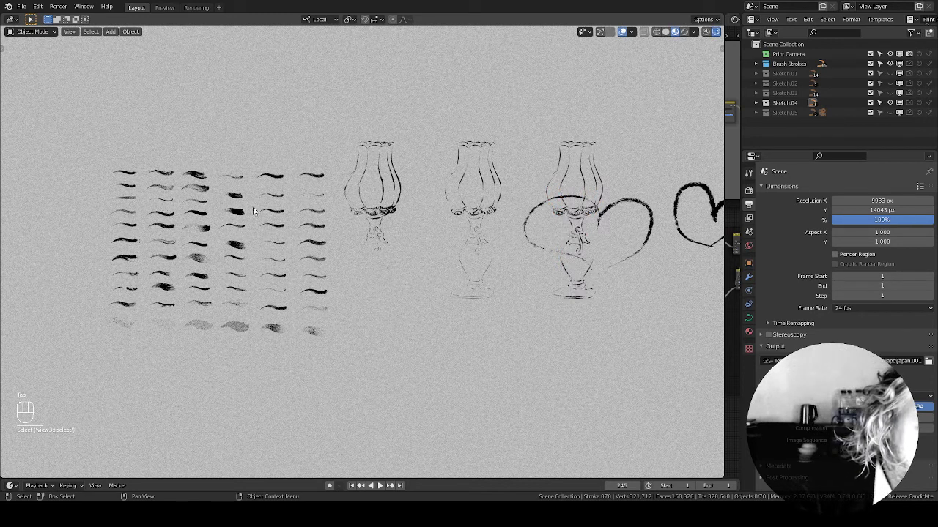
pyautogui.click(244, 230)
pyautogui.click(581, 286)
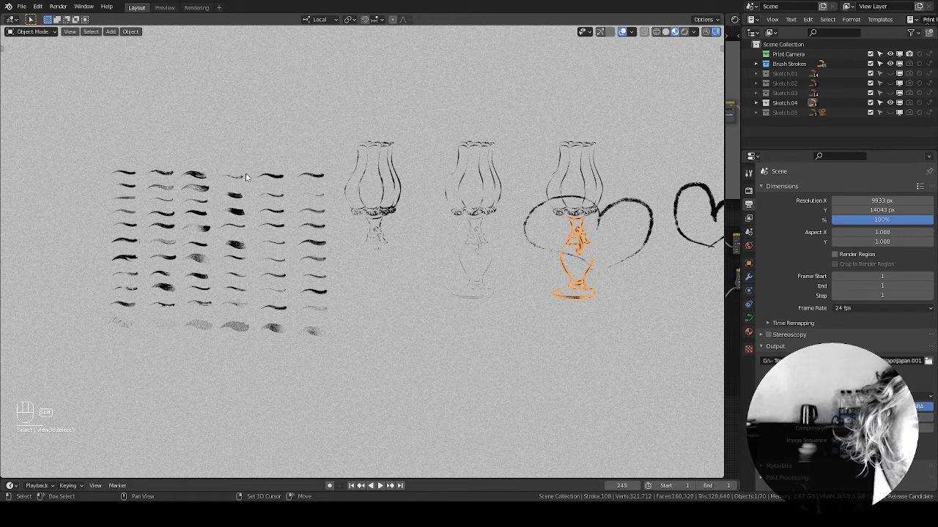
pyautogui.scroll(5, 334, 241)
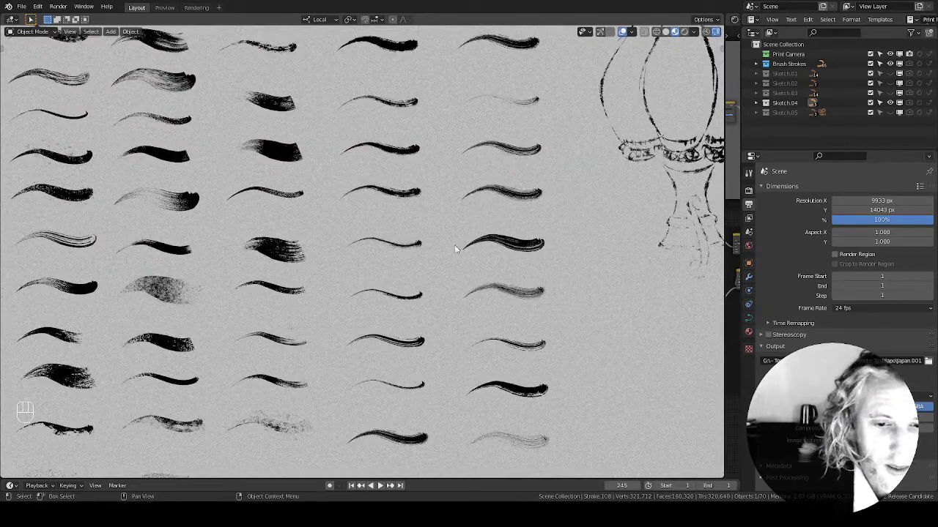
pyautogui.keyDown('shift'); pyautogui.click(407, 297); pyautogui.keyUp('shift')
pyautogui.keyDown('shift'); pyautogui.moveTo(538, 300); pyautogui.dragTo(260, 260, button='middle'); pyautogui.keyUp('shift')
pyautogui.scroll(-1, 555, 280)
pyautogui.keyDown('shift'); pyautogui.moveTo(582, 315); pyautogui.dragTo(702, 296, button='middle'); pyautogui.keyUp('shift')
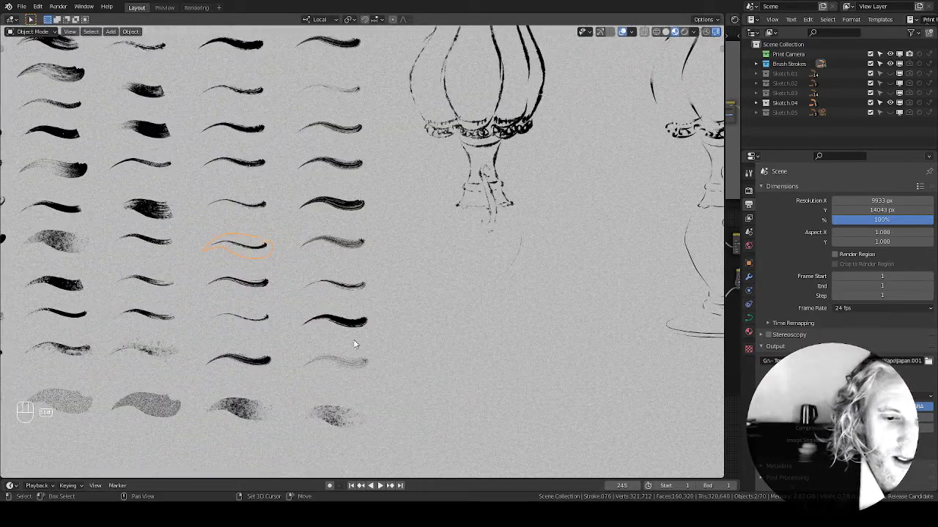
pyautogui.keyDown('shift'); pyautogui.click(352, 208); pyautogui.keyUp('shift')
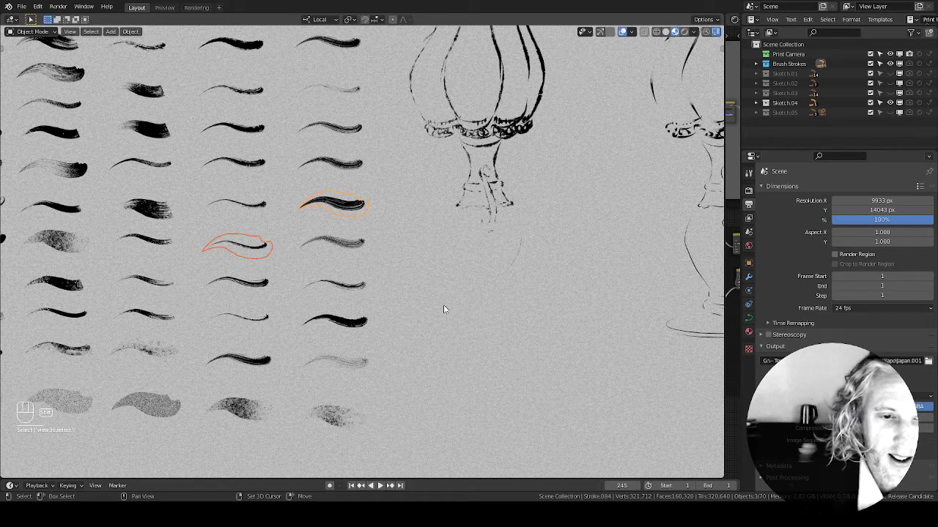
pyautogui.keyDown('shift'); pyautogui.click(265, 252); pyautogui.keyUp('shift')
# Link the material of the thick bristly stroke in the last sample column to the separated base of the third lamp
pyautogui.keyDown('shift'); pyautogui.moveTo(568, 331); pyautogui.dragTo(334, 359, button='middle'); pyautogui.keyUp('shift')
pyautogui.click(671, 294)
pyautogui.click(685, 292)
pyautogui.keyDown('shift'); pyautogui.click(107, 233); pyautogui.keyUp('shift')
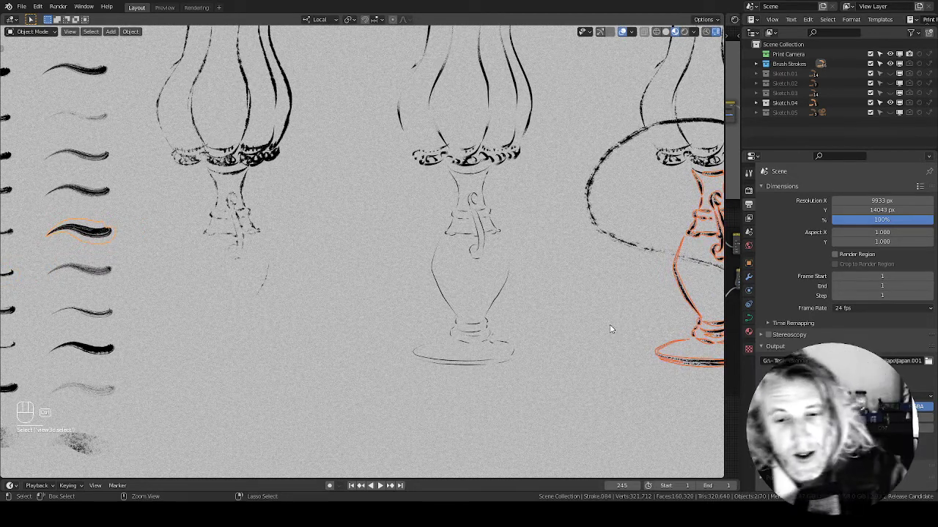
pyautogui.hotkey('ctrl', 'l')
pyautogui.moveTo(613, 328)
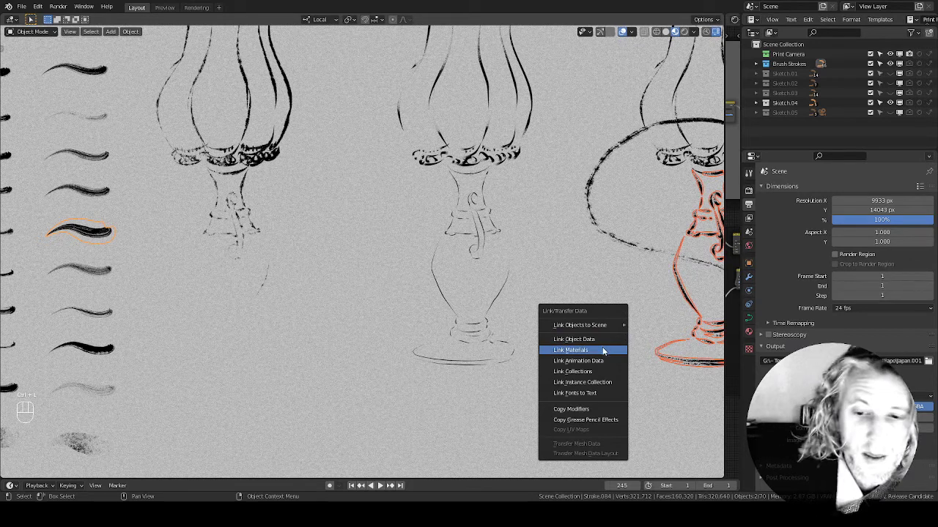
pyautogui.click(604, 351)
# Inspect the strokes on the third lamp's body and foot up close, and compare them with the other lamps
pyautogui.keyDown('shift'); pyautogui.moveTo(669, 310); pyautogui.dragTo(527, 242, button='middle'); pyautogui.keyUp('shift')
pyautogui.scroll(5, 527, 242)
pyautogui.click(508, 265)
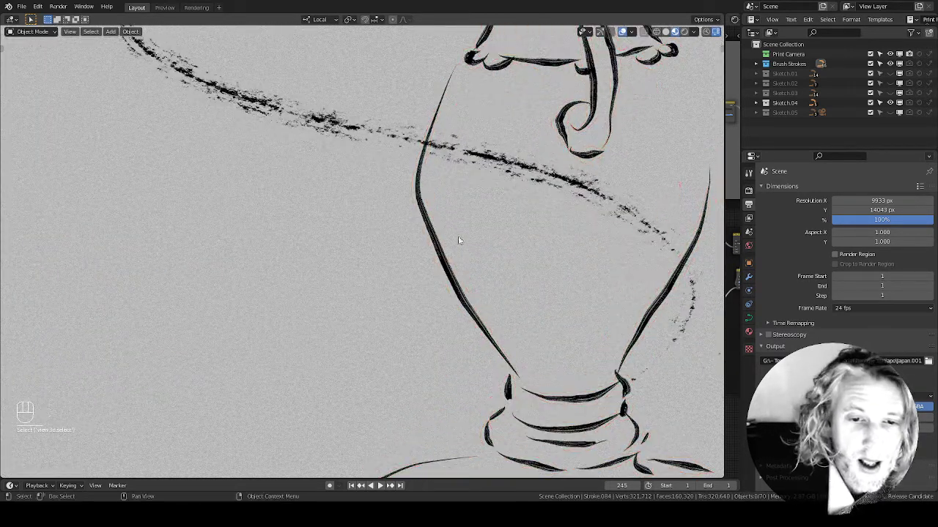
pyautogui.keyDown('shift'); pyautogui.moveTo(635, 269); pyautogui.dragTo(521, 161, button='middle'); pyautogui.keyUp('shift')
pyautogui.keyDown('shift'); pyautogui.moveTo(573, 337); pyautogui.dragTo(607, 217, button='middle'); pyautogui.keyUp('shift')
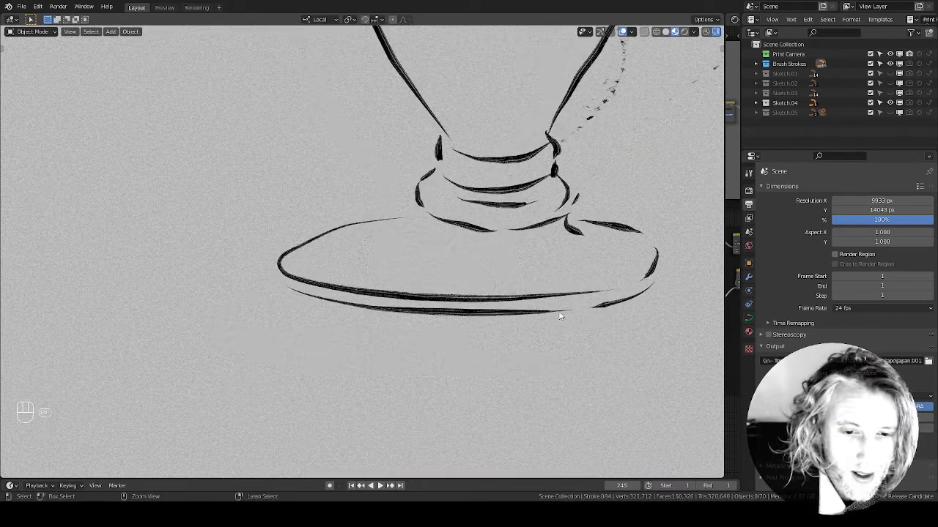
pyautogui.keyDown('ctrl'); pyautogui.moveTo(561, 312); pyautogui.dragTo(594, 244, button='middle'); pyautogui.keyUp('ctrl')
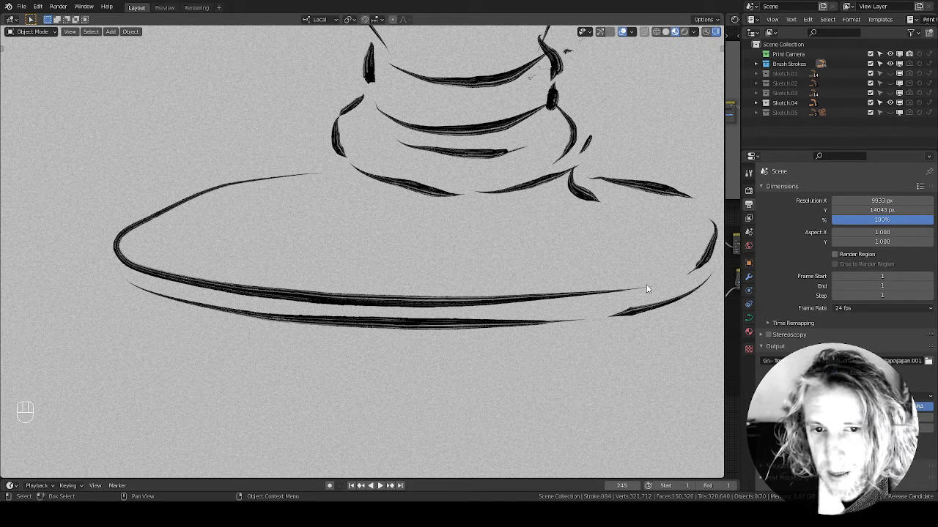
pyautogui.keyDown('ctrl'); pyautogui.moveTo(592, 132); pyautogui.dragTo(469, 285, button='middle'); pyautogui.keyUp('ctrl')
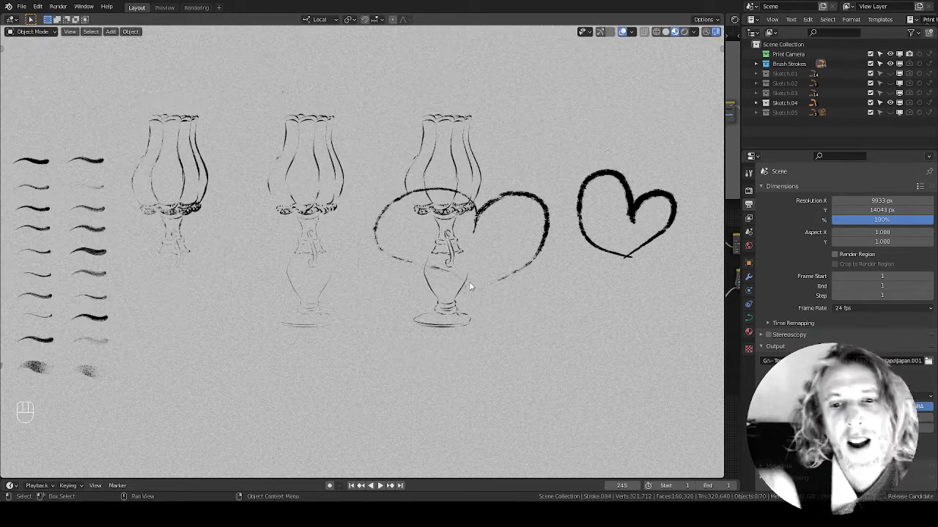
# Select the curve with the two hearts and hide the Sketch.04 collection
pyautogui.click(548, 217)
pyautogui.click(889, 102)
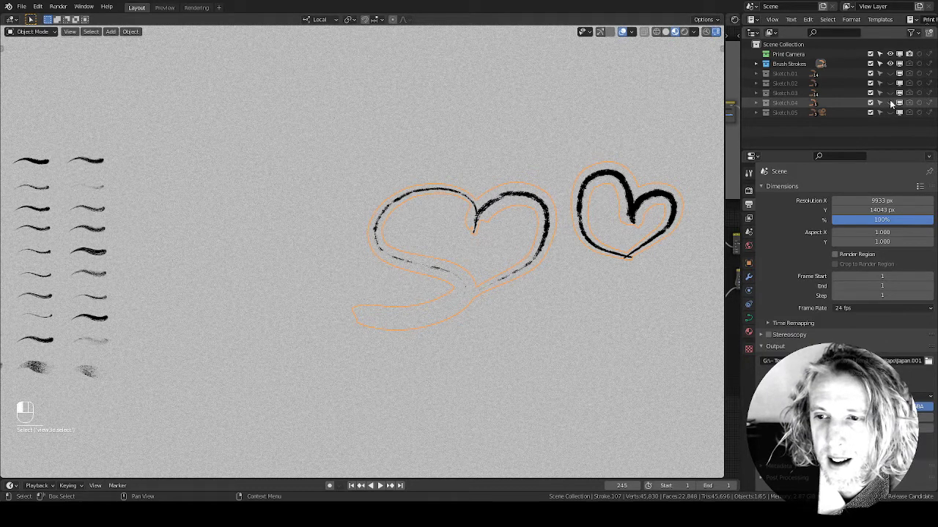
pyautogui.keyDown('shift'); pyautogui.moveTo(590, 260); pyautogui.dragTo(470, 268, button='middle'); pyautogui.keyUp('shift')
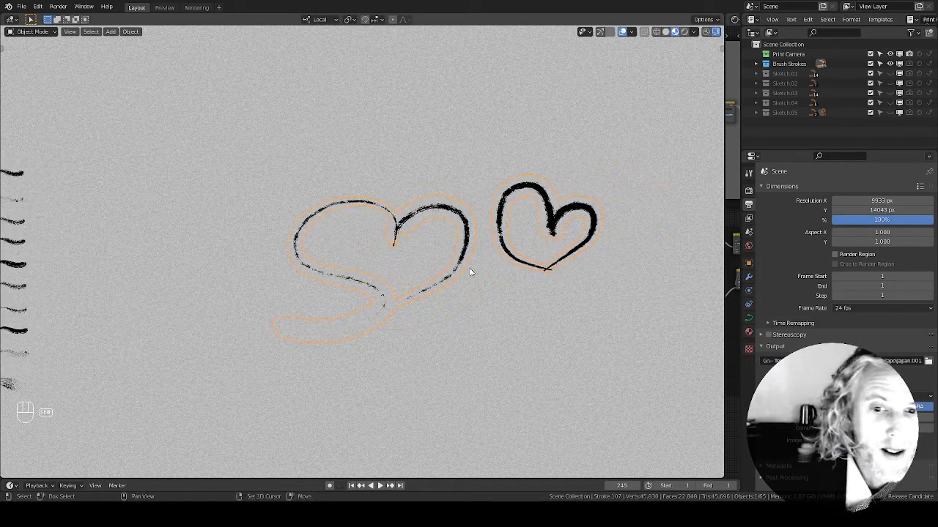
pyautogui.scroll(2, 540, 287)
# Try deleting all control points of the heart curve in Edit Mode, and undo the deletion
pyautogui.press('Tab')
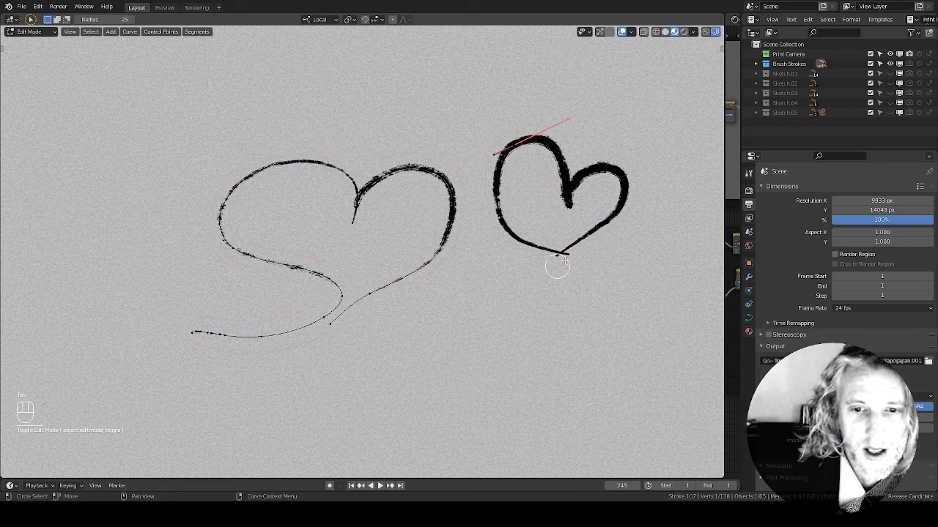
pyautogui.moveTo(551, 286)
pyautogui.mouseDown()
pyautogui.moveTo(623, 201)
pyautogui.moveTo(429, 176)
pyautogui.moveTo(246, 187)
pyautogui.moveTo(288, 245)
pyautogui.mouseUp()
pyautogui.moveTo(250, 323); pyautogui.dragTo(459, 315)
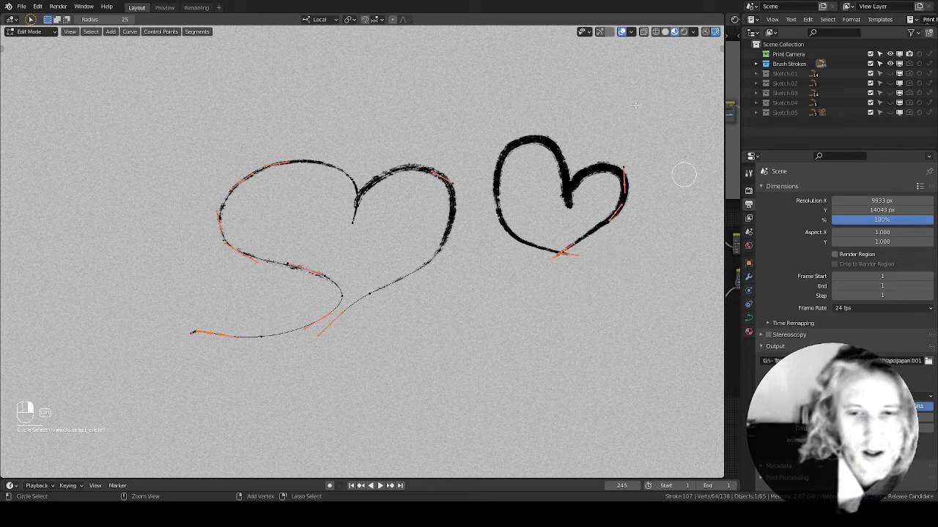
pyautogui.moveTo(293, 95)
pyautogui.keyDown('ctrl'); pyautogui.mouseDown(button='right')
pyautogui.moveTo(506, 121)
pyautogui.moveTo(199, 387)
pyautogui.moveTo(663, 147)
pyautogui.moveTo(586, 168)
pyautogui.mouseUp(button='right'); pyautogui.keyUp('ctrl')
pyautogui.press('x')
pyautogui.click(577, 216)
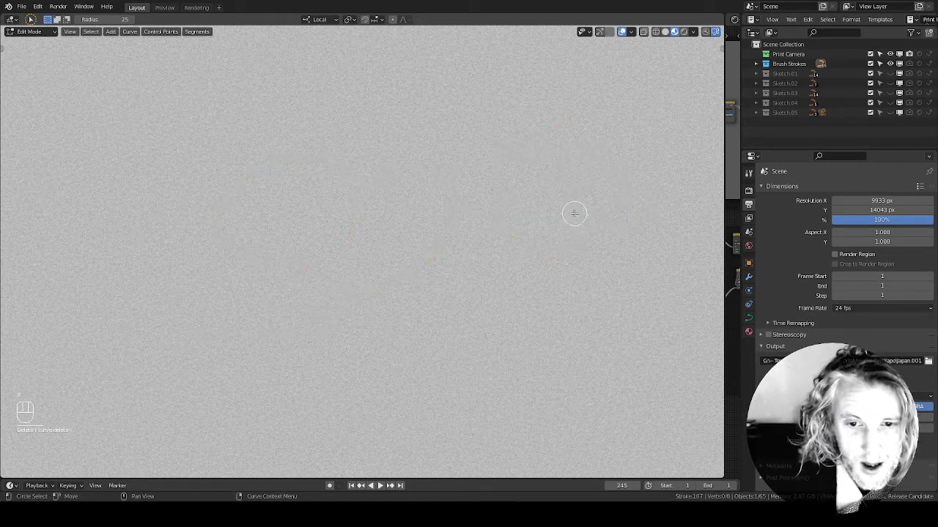
pyautogui.scroll(4, 548, 266)
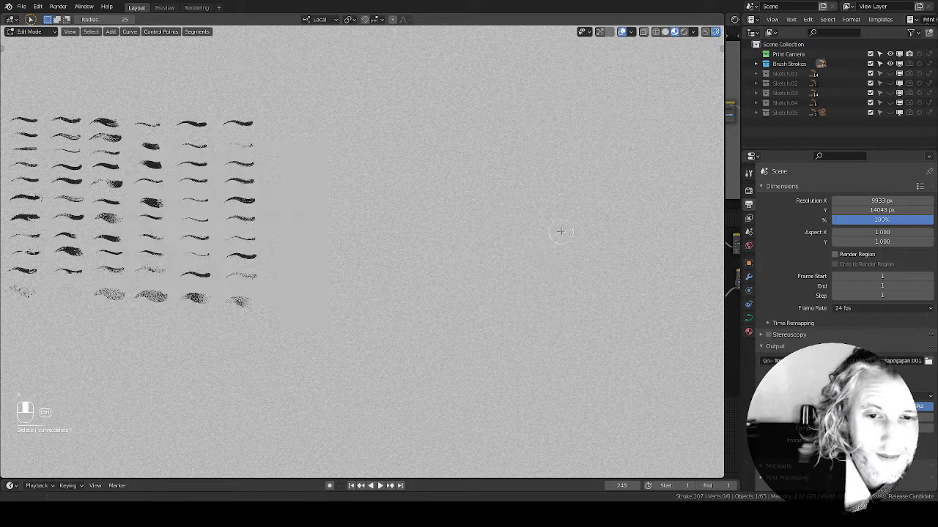
pyautogui.hotkey('ctrl', 'z')
# Delete the whole heart curve object in Object Mode and maximize the viewport around the brush stroke samples
pyautogui.press('Tab')
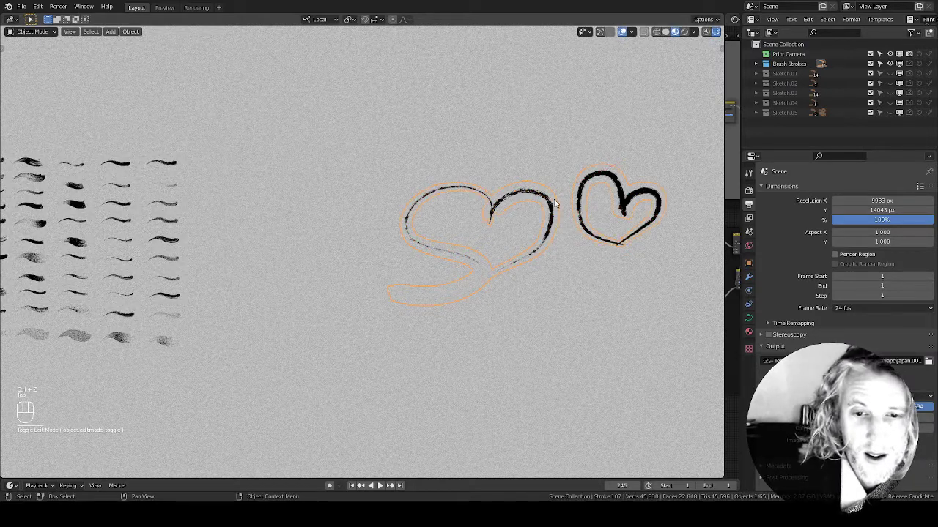
pyautogui.press('Delete')
pyautogui.moveTo(353, 278); pyautogui.dragTo(634, 266, button='middle')
pyautogui.keyDown('ctrl'); pyautogui.moveTo(468, 303); pyautogui.dragTo(492, 238, button='middle'); pyautogui.keyUp('ctrl')
pyautogui.hotkey('ctrl', 'space')
pyautogui.scroll(-3, 598, 192)
pyautogui.scroll(5, 590, 301)
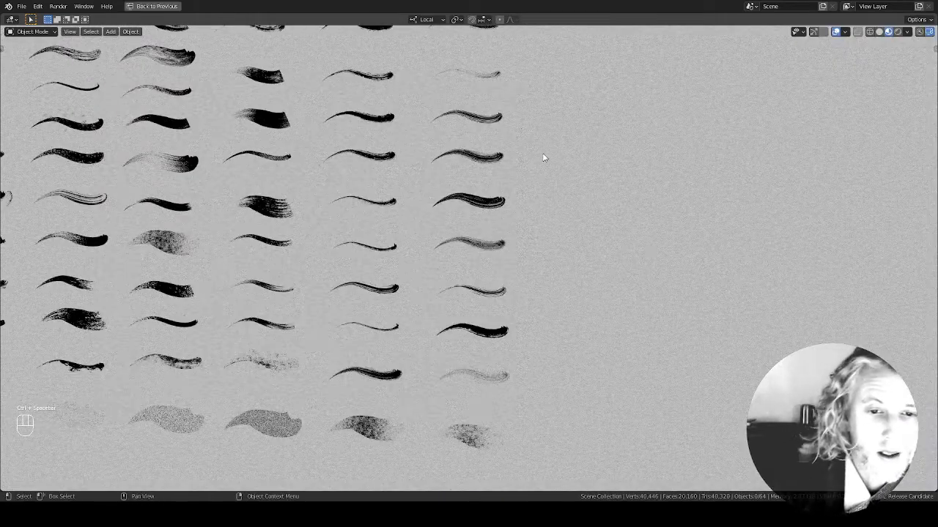
# Duplicate one of the brush stroke samples and place the copy in the empty area beside the sample grid
pyautogui.moveTo(483, 139)
pyautogui.keyDown('shift'); pyautogui.mouseDown(button='middle')
pyautogui.moveTo(482, 277)
pyautogui.moveTo(614, 200)
pyautogui.moveTo(607, 222)
pyautogui.mouseUp(button='middle'); pyautogui.keyUp('shift')
pyautogui.click(396, 137)
pyautogui.moveTo(496, 171)
pyautogui.keyDown('shift'); pyautogui.mouseDown(button='middle')
pyautogui.moveTo(360, 243)
pyautogui.moveTo(337, 239)
pyautogui.mouseUp(button='middle'); pyautogui.keyUp('shift')
pyautogui.hotkey('shift', 'd')
pyautogui.click(827, 220)
# Delete all control points of the copied stroke in Edit Mode, keeping the empty curve object
pyautogui.keyDown('shift'); pyautogui.moveTo(813, 308); pyautogui.dragTo(415, 295, button='middle'); pyautogui.keyUp('shift')
pyautogui.keyDown('ctrl'); pyautogui.moveTo(487, 272); pyautogui.dragTo(469, 310, button='middle'); pyautogui.keyUp('ctrl')
pyautogui.press('Tab')
pyautogui.click(575, 241)
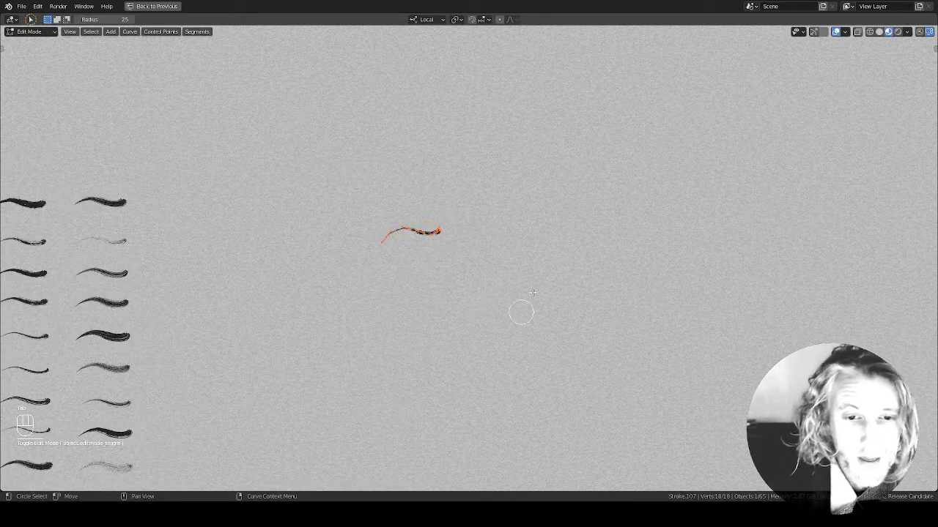
pyautogui.keyDown('shift'); pyautogui.moveTo(535, 283); pyautogui.dragTo(571, 293, button='middle'); pyautogui.keyUp('shift')
pyautogui.press('x')
pyautogui.click(568, 295)
pyautogui.keyDown('shift'); pyautogui.moveTo(630, 266); pyautogui.dragTo(582, 234, button='middle'); pyautogui.keyUp('shift')
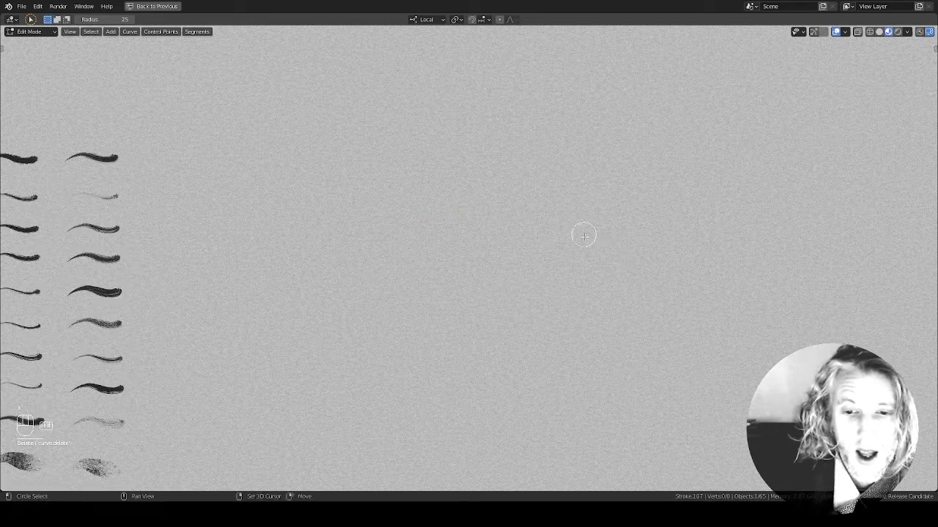
# Draw a wavy freehand Bezier curve with the Draw tool in the empty area beside the samples
pyautogui.hotkey('shift', 'space')
pyautogui.click(572, 324)
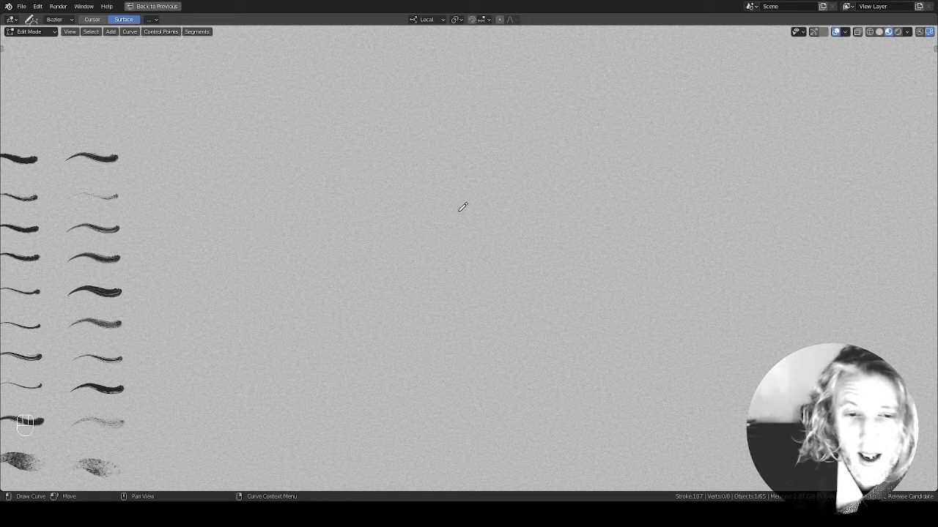
pyautogui.moveTo(522, 277); pyautogui.dragTo(648, 257)
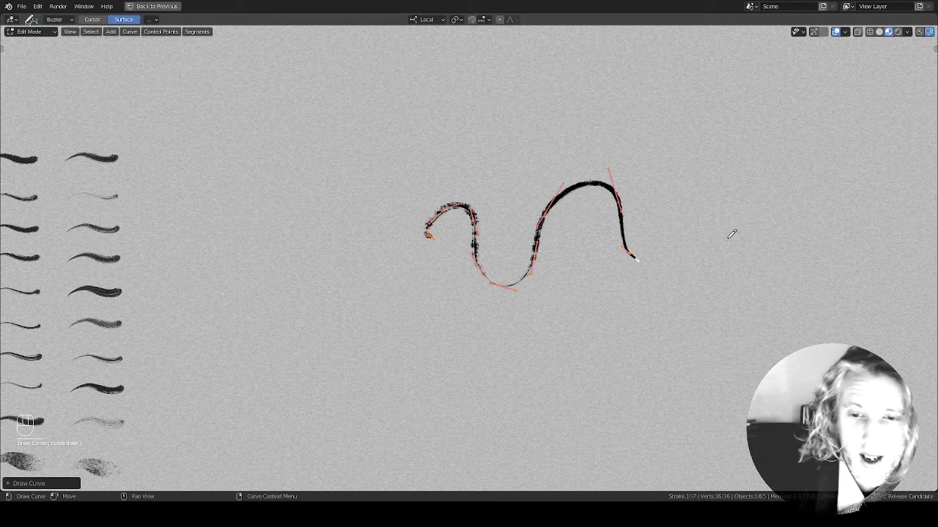
# Hide the viewport overlays so only the rendered brush stroke shows on the paper background
pyautogui.click(835, 32)
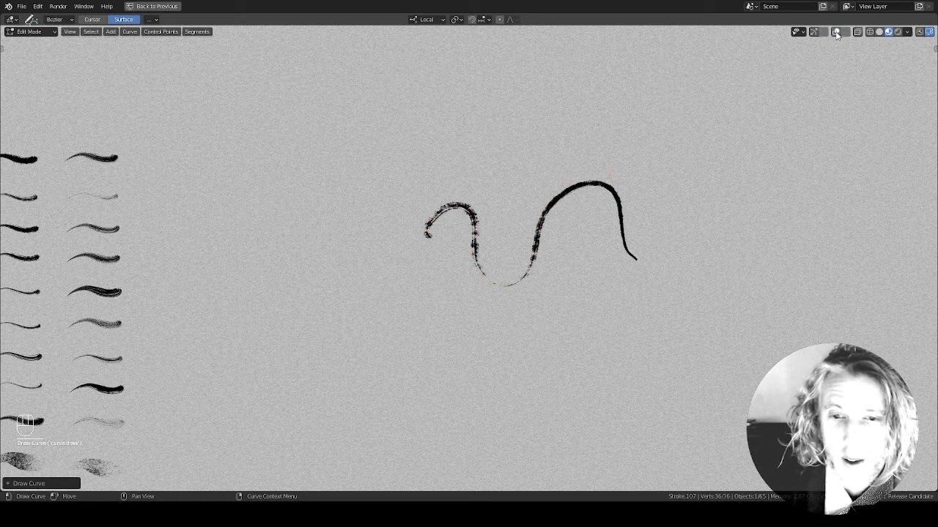
pyautogui.click(834, 33)
pyautogui.click(835, 33)
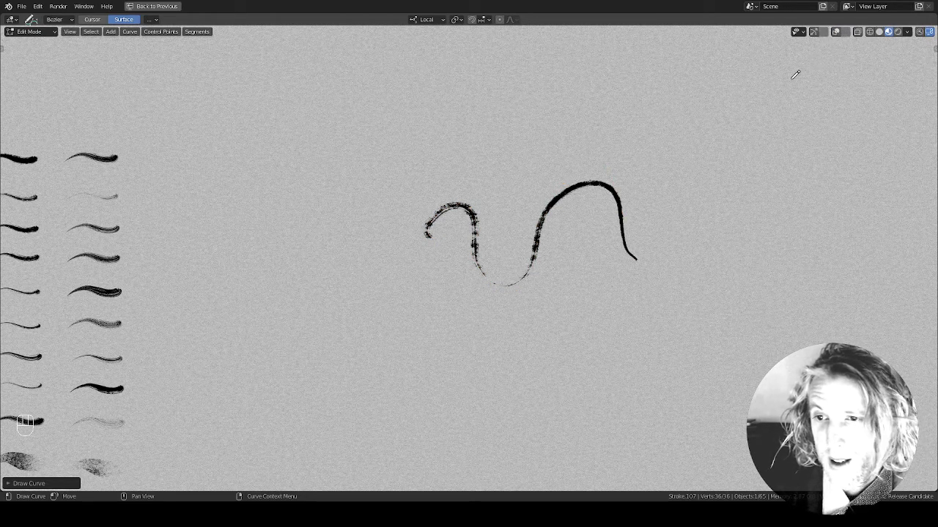
# Draw five freehand Bezier strokes of varying curves and loops around the wavy stroke beside the samples
pyautogui.moveTo(424, 299)
pyautogui.mouseDown()
pyautogui.moveTo(523, 375)
pyautogui.moveTo(593, 103)
pyautogui.moveTo(516, 139)
pyautogui.mouseUp()
pyautogui.moveTo(733, 274)
pyautogui.mouseDown()
pyautogui.moveTo(579, 447)
pyautogui.moveTo(388, 292)
pyautogui.moveTo(395, 233)
pyautogui.mouseUp()
pyautogui.moveTo(403, 188); pyautogui.dragTo(462, 150)
pyautogui.moveTo(517, 72)
pyautogui.mouseDown()
pyautogui.moveTo(540, 91)
pyautogui.moveTo(566, 150)
pyautogui.mouseUp()
pyautogui.moveTo(645, 78)
pyautogui.mouseDown()
pyautogui.moveTo(745, 265)
pyautogui.moveTo(790, 174)
pyautogui.mouseUp()
# Try more long looping strokes across and below the new curves, and undo them
pyautogui.moveTo(798, 346)
pyautogui.mouseDown()
pyautogui.moveTo(652, 448)
pyautogui.moveTo(601, 425)
pyautogui.mouseUp()
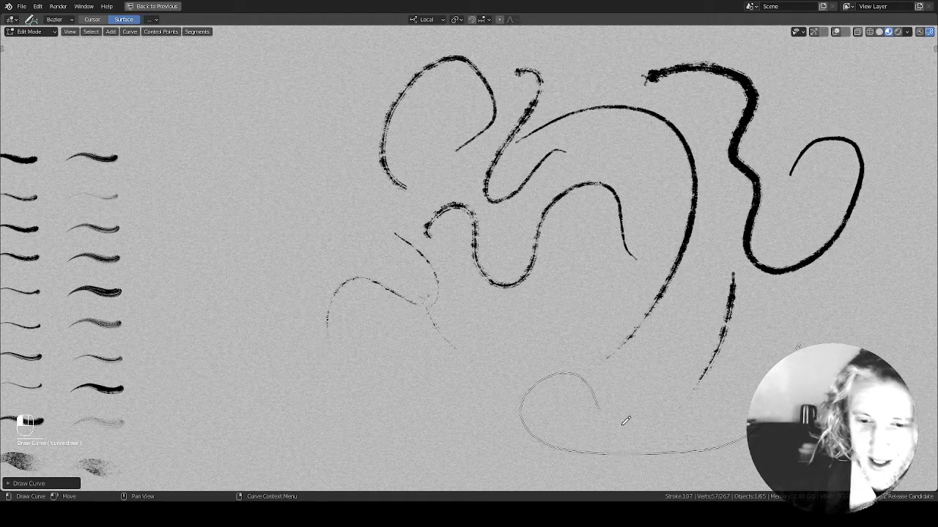
pyautogui.moveTo(651, 364)
pyautogui.mouseDown()
pyautogui.moveTo(440, 344)
pyautogui.moveTo(593, 245)
pyautogui.mouseUp()
pyautogui.hotkey('ctrl', 'z')
pyautogui.hotkey('ctrl', 'z')
pyautogui.hotkey('ctrl', 'z')
pyautogui.hotkey('ctrl', 'z')
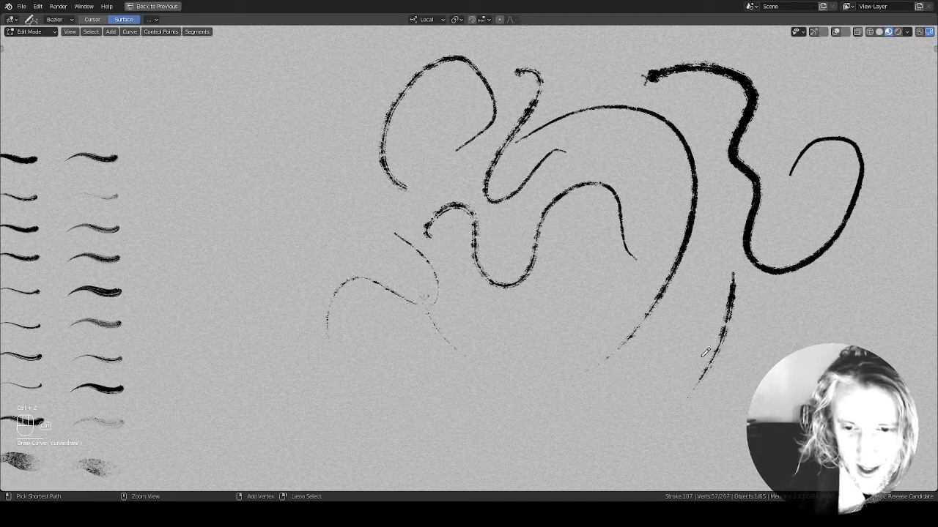
pyautogui.hotkey('ctrl', 'shift', 'z')
pyautogui.hotkey('ctrl', 'shift', 'z')
pyautogui.moveTo(771, 72)
pyautogui.mouseDown()
pyautogui.moveTo(909, 207)
pyautogui.moveTo(545, 360)
pyautogui.moveTo(449, 442)
pyautogui.mouseUp()
pyautogui.hotkey('ctrl', 'z')
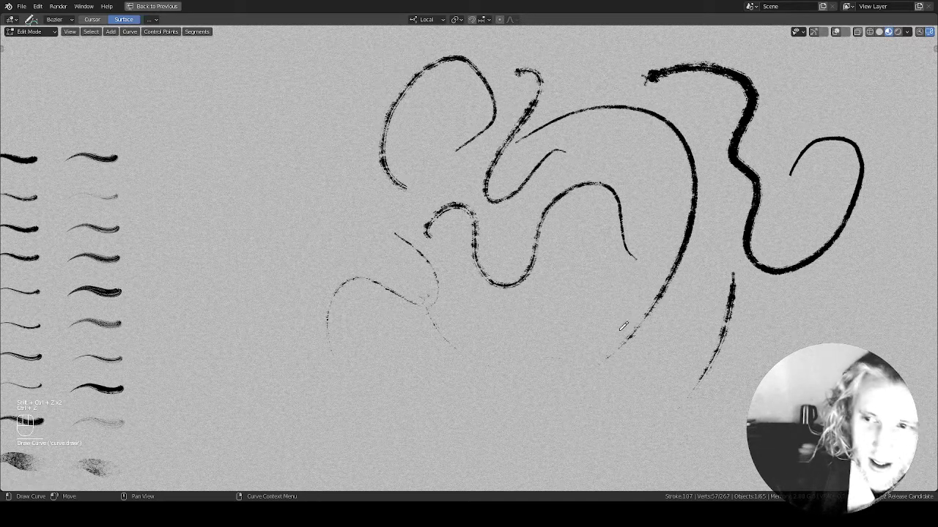
# Show the Draw tool's settings and choose View as its projection plane
pyautogui.press('n')
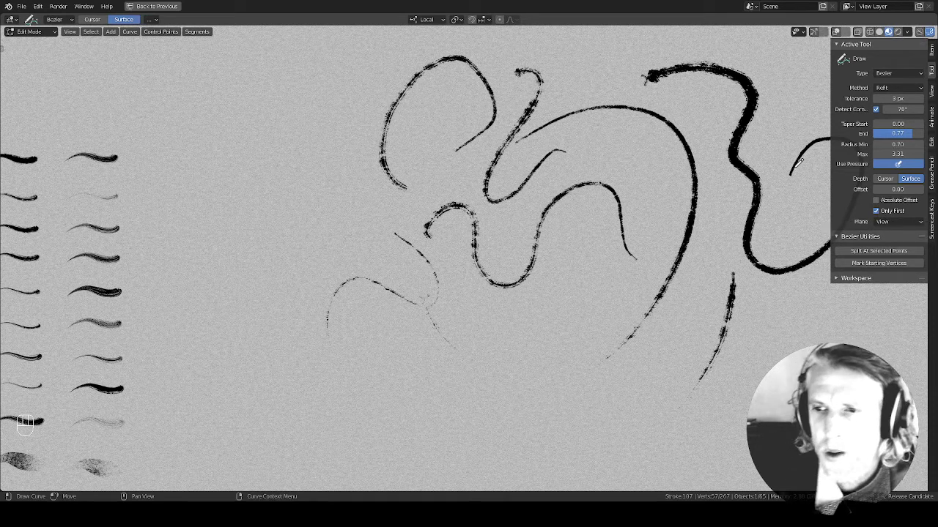
pyautogui.moveTo(732, 337); pyautogui.dragTo(542, 334, button='middle')
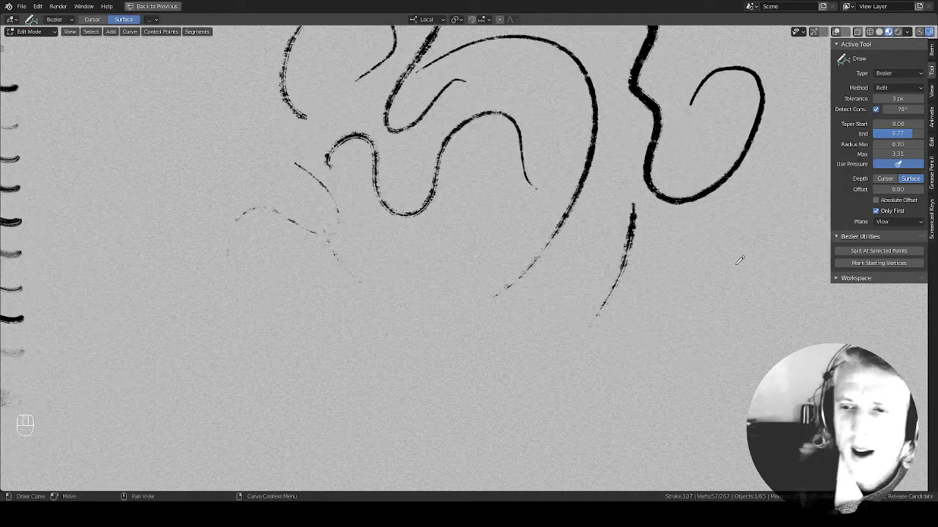
pyautogui.click(898, 221)
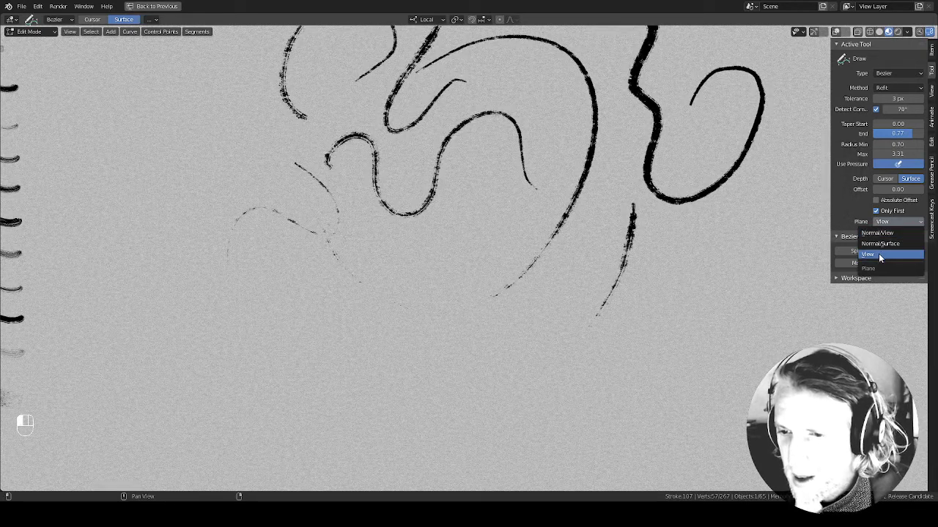
pyautogui.click(878, 253)
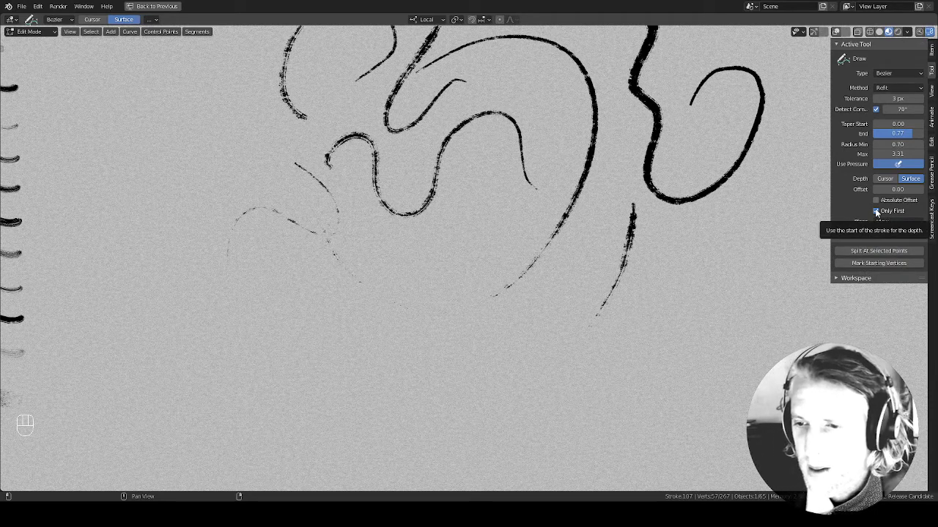
# Draw a looping freehand stroke beneath the existing curves, undoing the two trial strokes made before it
pyautogui.moveTo(356, 309)
pyautogui.mouseDown()
pyautogui.moveTo(471, 387)
pyautogui.moveTo(563, 422)
pyautogui.mouseUp()
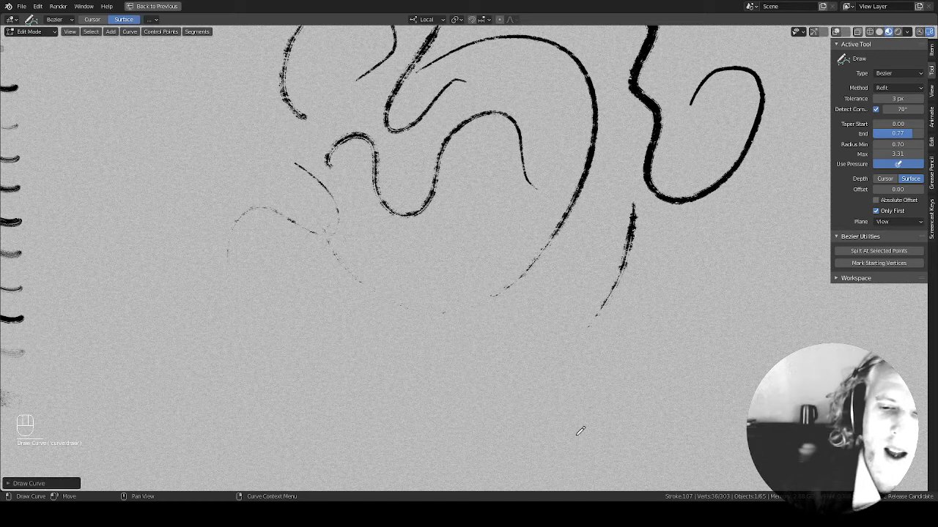
pyautogui.hotkey('ctrl', 'z')
pyautogui.moveTo(557, 370); pyautogui.dragTo(761, 256)
pyautogui.hotkey('ctrl', 'z')
pyautogui.moveTo(339, 355)
pyautogui.mouseDown()
pyautogui.moveTo(425, 412)
pyautogui.moveTo(372, 336)
pyautogui.mouseUp()
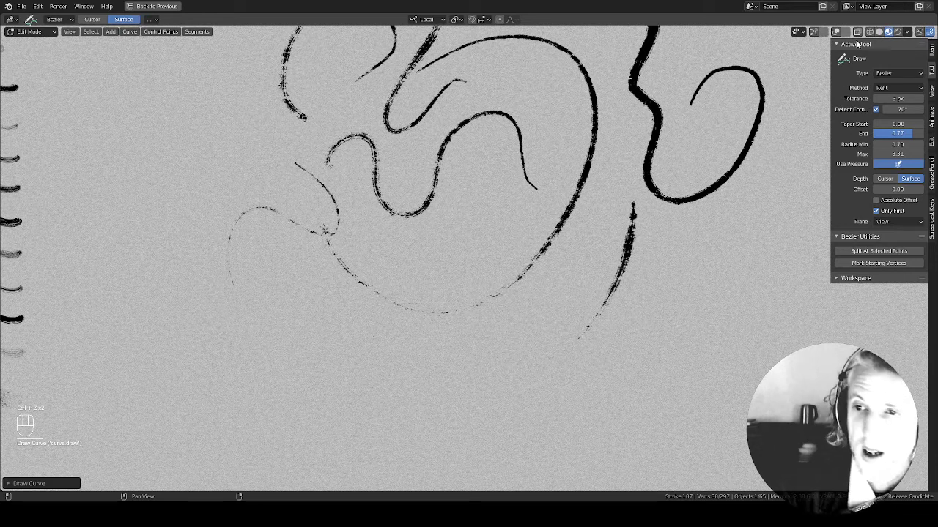
# Examine the ribbon geometry of the drawn strokes in Solid shading from different angles with view rotation unlocked
pyautogui.click(879, 31)
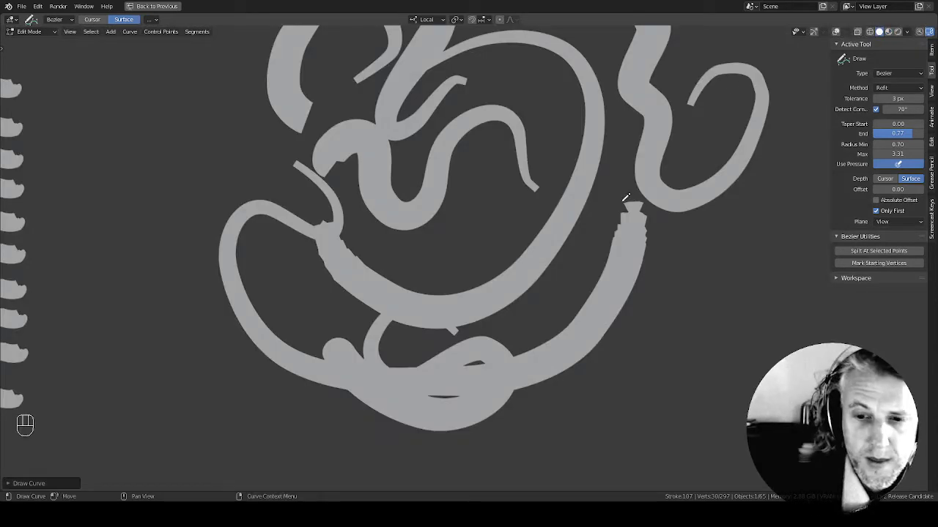
pyautogui.scroll(-3, 615, 317)
pyautogui.moveTo(615, 317); pyautogui.dragTo(616, 320, button='middle')
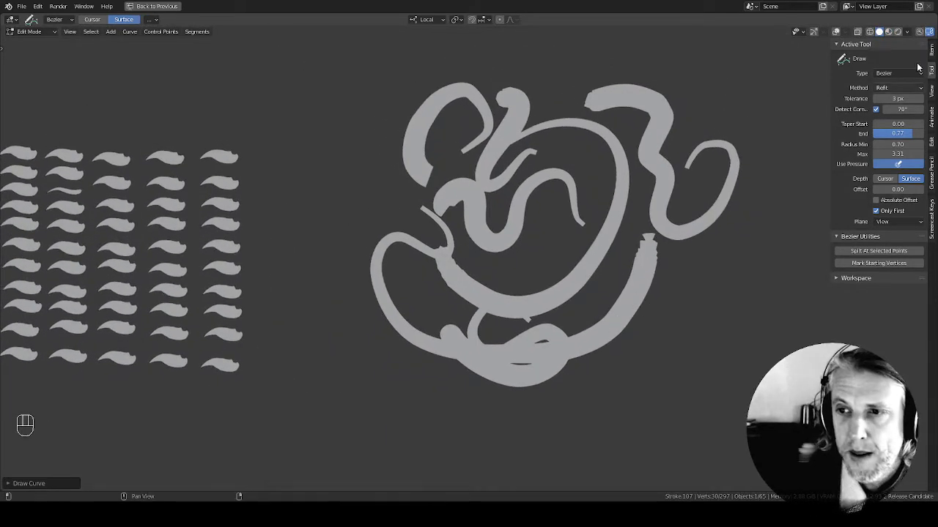
pyautogui.click(929, 32)
pyautogui.moveTo(752, 186)
pyautogui.mouseDown(button='middle')
pyautogui.moveTo(681, 279)
pyautogui.moveTo(596, 360)
pyautogui.moveTo(645, 367)
pyautogui.moveTo(620, 370)
pyautogui.moveTo(542, 345)
pyautogui.mouseUp(button='middle')
pyautogui.scroll(2, 542, 345)
pyautogui.moveTo(515, 249)
pyautogui.mouseDown(button='middle')
pyautogui.moveTo(664, 326)
pyautogui.moveTo(676, 356)
pyautogui.moveTo(656, 344)
pyautogui.moveTo(643, 367)
pyautogui.moveTo(653, 370)
pyautogui.mouseUp(button='middle')
pyautogui.keyDown('shift'); pyautogui.moveTo(721, 396); pyautogui.dragTo(645, 359, button='middle'); pyautogui.keyUp('shift')
pyautogui.keyDown('ctrl'); pyautogui.moveTo(644, 359); pyautogui.dragTo(655, 274, button='middle'); pyautogui.keyUp('ctrl')
pyautogui.keyDown('shift'); pyautogui.moveTo(652, 231); pyautogui.dragTo(613, 281, button='middle'); pyautogui.keyUp('shift')
pyautogui.scroll(-3, 612, 282)
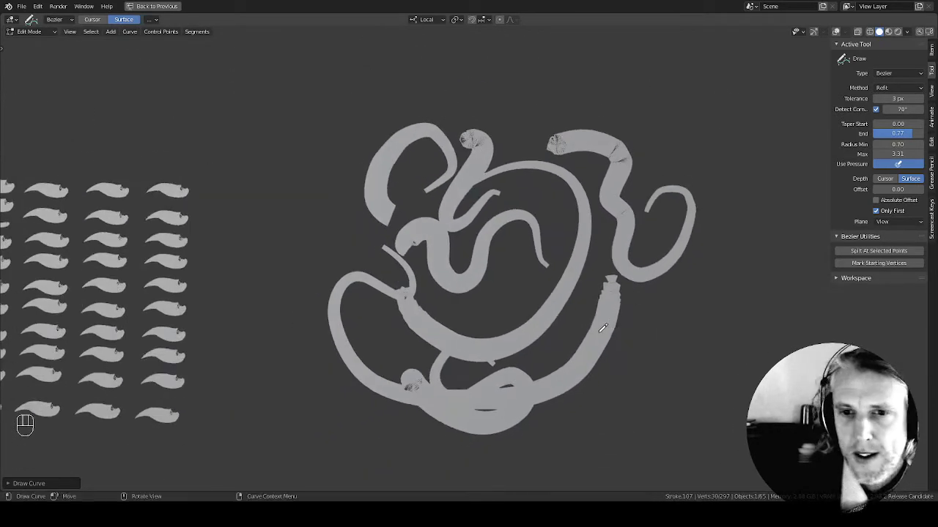
pyautogui.scroll(2, 644, 330)
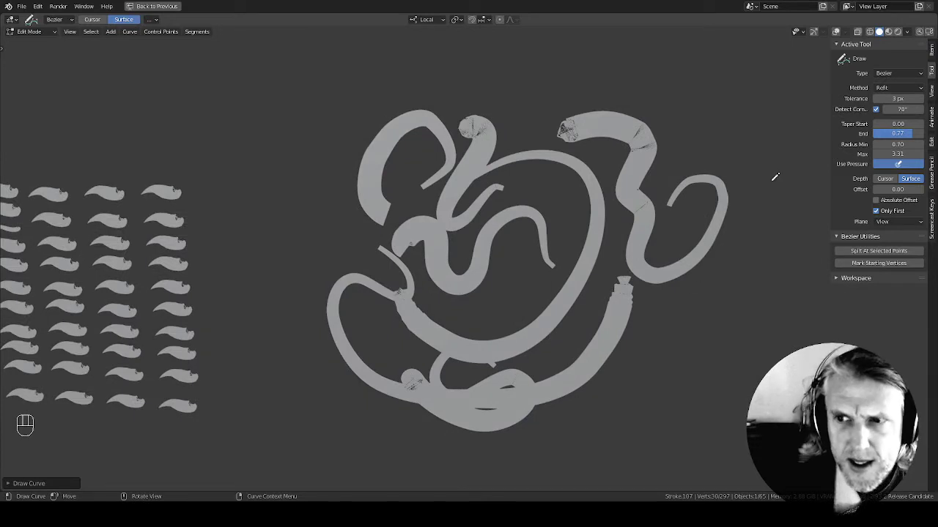
# Return the viewport to Material Preview shading in the front view and lock view rotation again
pyautogui.click(888, 33)
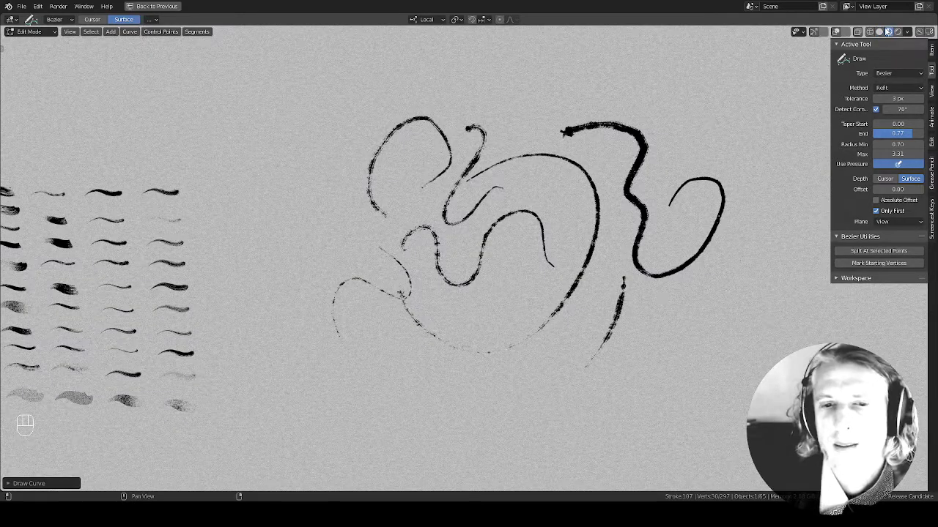
pyautogui.moveTo(553, 266)
pyautogui.keyDown('ctrl'); pyautogui.mouseDown(button='middle')
pyautogui.moveTo(560, 242)
pyautogui.moveTo(608, 260)
pyautogui.mouseUp(button='middle'); pyautogui.keyUp('ctrl')
pyautogui.press('`')
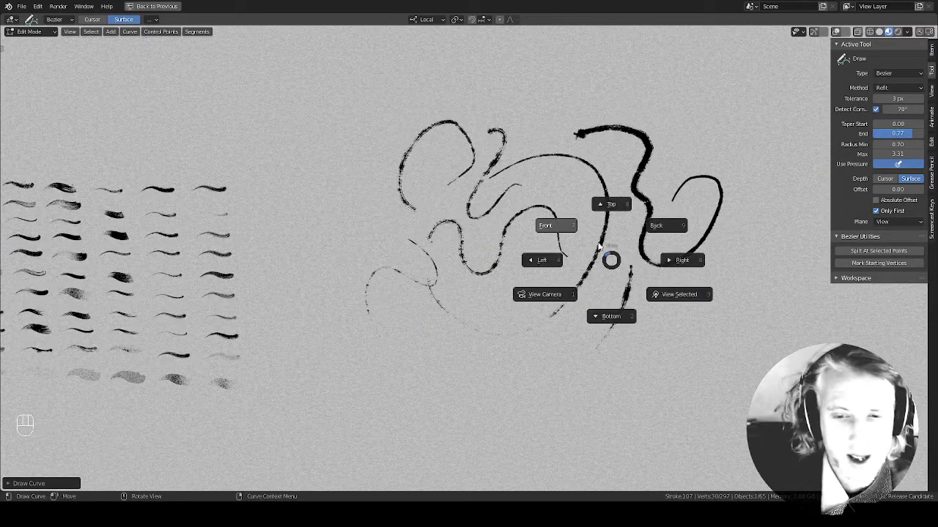
pyautogui.click(576, 223)
pyautogui.moveTo(929, 30); pyautogui.dragTo(935, 30)
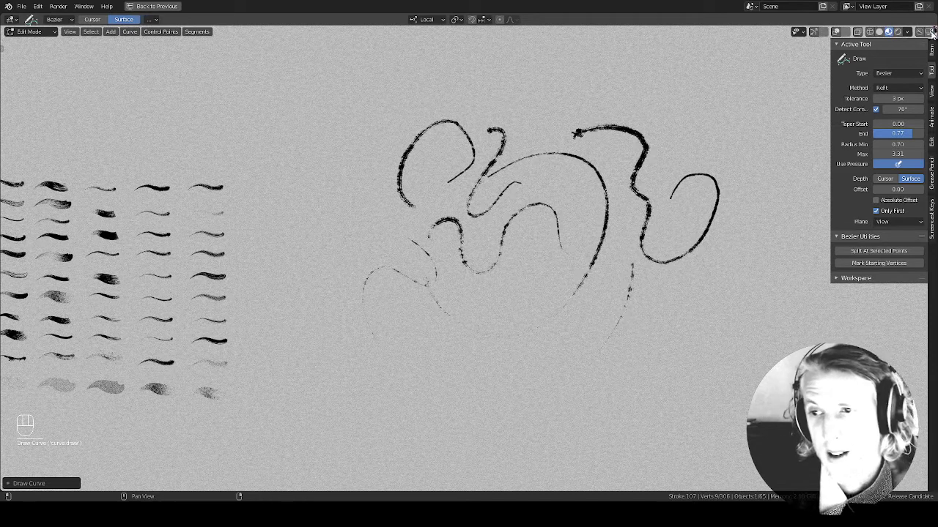
# Try a long freehand stroke across the empty area beside the drawn curves, and undo it
pyautogui.keyDown('ctrl'); pyautogui.moveTo(607, 257); pyautogui.dragTo(621, 205, button='middle'); pyautogui.keyUp('ctrl')
pyautogui.moveTo(701, 205)
pyautogui.keyDown('ctrl'); pyautogui.mouseDown(button='middle')
pyautogui.moveTo(698, 313)
pyautogui.moveTo(441, 303)
pyautogui.moveTo(289, 394)
pyautogui.mouseUp(button='middle'); pyautogui.keyUp('ctrl')
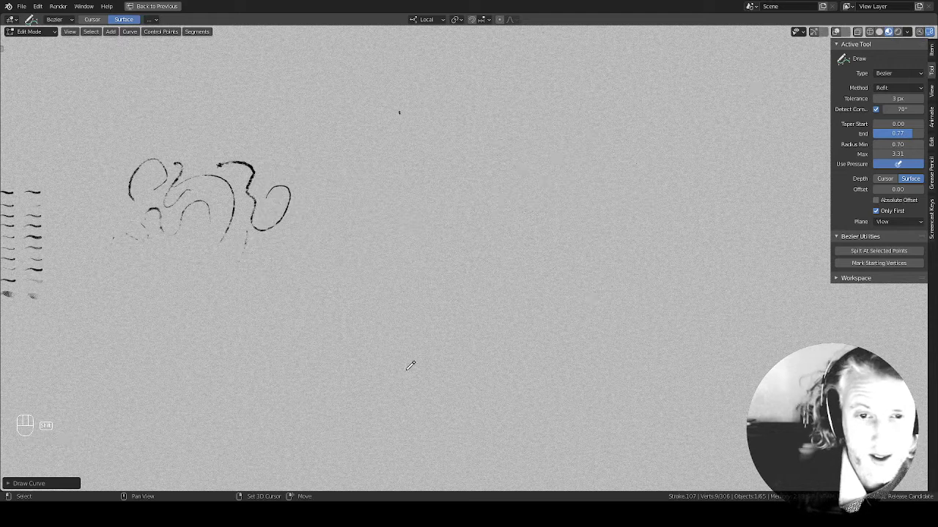
pyautogui.moveTo(408, 310)
pyautogui.mouseDown()
pyautogui.moveTo(695, 285)
pyautogui.moveTo(920, 315)
pyautogui.mouseUp()
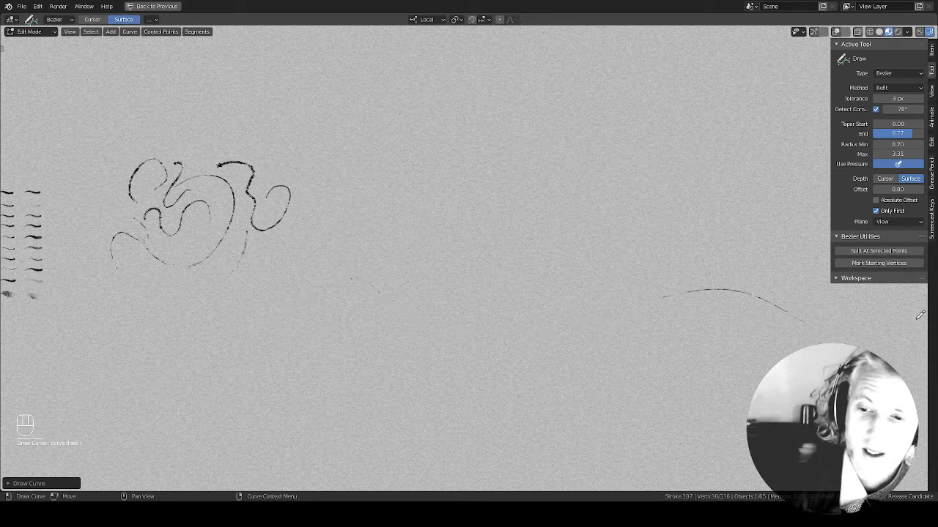
pyautogui.hotkey('ctrl', 'z')
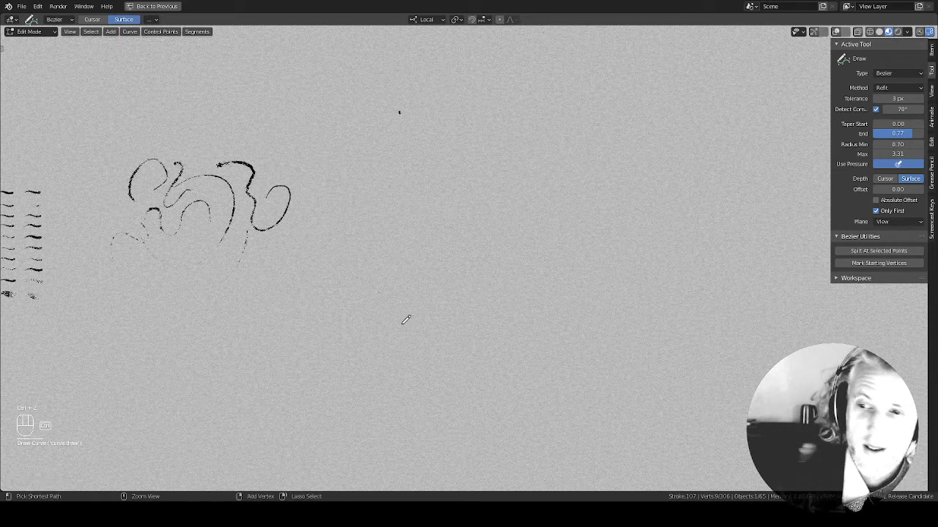
# Set the Draw tool's maximum radius to 10, testing a wavy stroke in the empty area
pyautogui.moveTo(900, 153); pyautogui.dragTo(917, 153)
pyautogui.moveTo(232, 323)
pyautogui.mouseDown()
pyautogui.moveTo(323, 294)
pyautogui.moveTo(600, 260)
pyautogui.moveTo(637, 244)
pyautogui.mouseUp()
pyautogui.click(900, 154)
pyautogui.write('10')
pyautogui.press('Return')
# Turn off the Draw tool's Use Pressure option while testing long freehand strokes, and undo all the test strokes
pyautogui.moveTo(350, 357)
pyautogui.mouseDown()
pyautogui.moveTo(498, 366)
pyautogui.moveTo(782, 267)
pyautogui.mouseUp()
pyautogui.hotkey('ctrl', 'z')
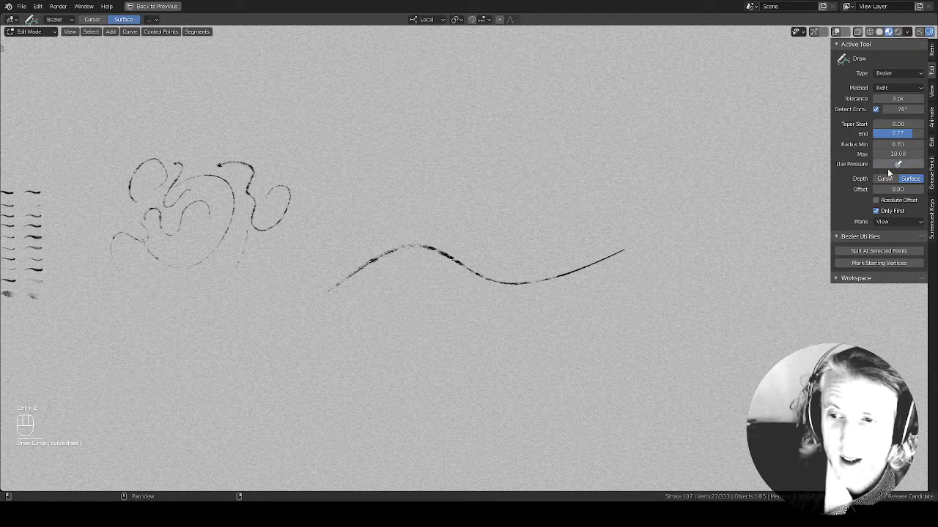
pyautogui.moveTo(325, 380)
pyautogui.mouseDown()
pyautogui.moveTo(629, 359)
pyautogui.moveTo(692, 269)
pyautogui.mouseUp()
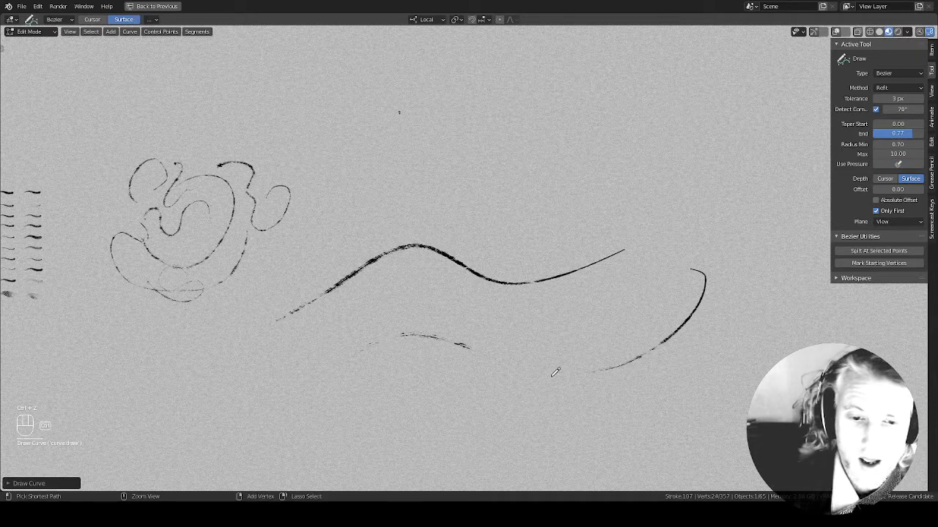
pyautogui.hotkey('ctrl', 'z')
pyautogui.moveTo(428, 319)
pyautogui.keyDown('shift'); pyautogui.mouseDown(button='middle')
pyautogui.moveTo(579, 285)
pyautogui.moveTo(747, 310)
pyautogui.mouseUp(button='middle'); pyautogui.keyUp('shift')
pyautogui.hotkey('ctrl', 'z')
pyautogui.hotkey('ctrl', 'z')
# Draw a large looping freehand stroke beside the existing curves, inspect its texture up close, and return to Object Mode
pyautogui.keyDown('shift'); pyautogui.moveTo(780, 341); pyautogui.dragTo(475, 329, button='middle'); pyautogui.keyUp('shift')
pyautogui.scroll(3, 395, 285)
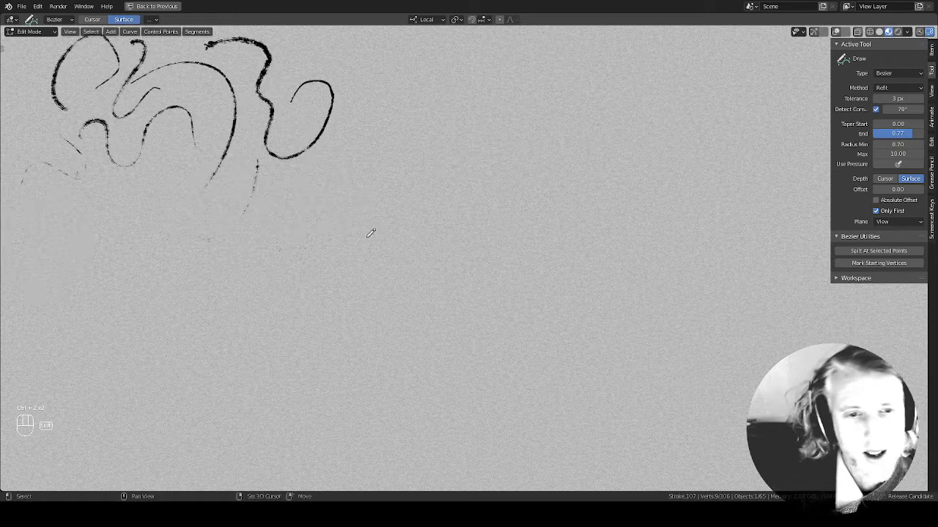
pyautogui.keyDown('shift'); pyautogui.moveTo(374, 231); pyautogui.dragTo(572, 234, button='middle'); pyautogui.keyUp('shift')
pyautogui.moveTo(224, 351)
pyautogui.mouseDown()
pyautogui.moveTo(253, 323)
pyautogui.moveTo(575, 267)
pyautogui.moveTo(505, 242)
pyautogui.mouseUp()
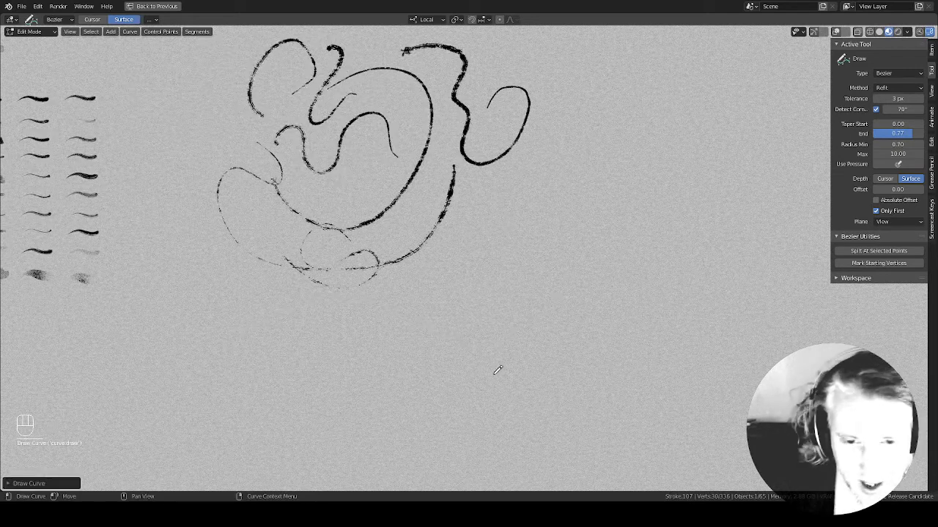
pyautogui.hotkey('ctrl', 'z')
pyautogui.moveTo(315, 338)
pyautogui.mouseDown()
pyautogui.moveTo(578, 281)
pyautogui.moveTo(490, 280)
pyautogui.mouseUp()
pyautogui.scroll(6, 528, 242)
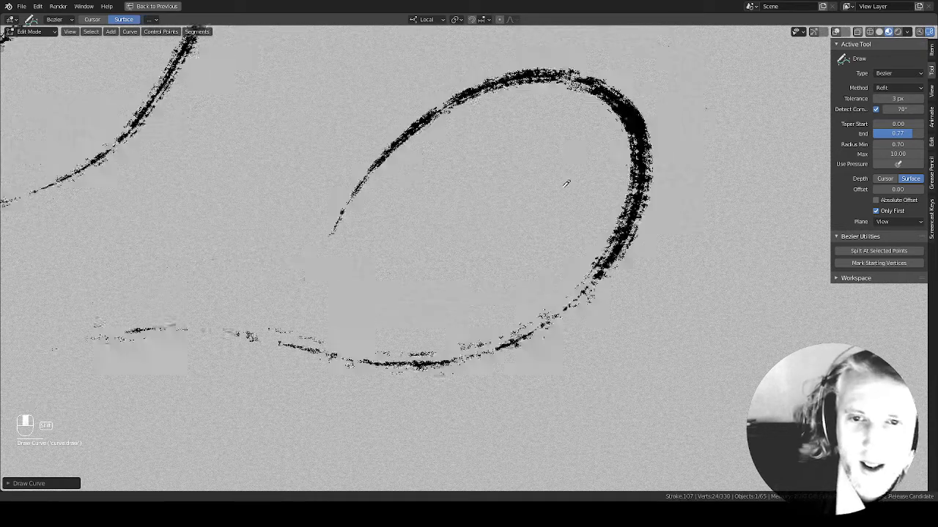
pyautogui.keyDown('shift'); pyautogui.moveTo(564, 186); pyautogui.dragTo(538, 226, button='middle'); pyautogui.keyUp('shift')
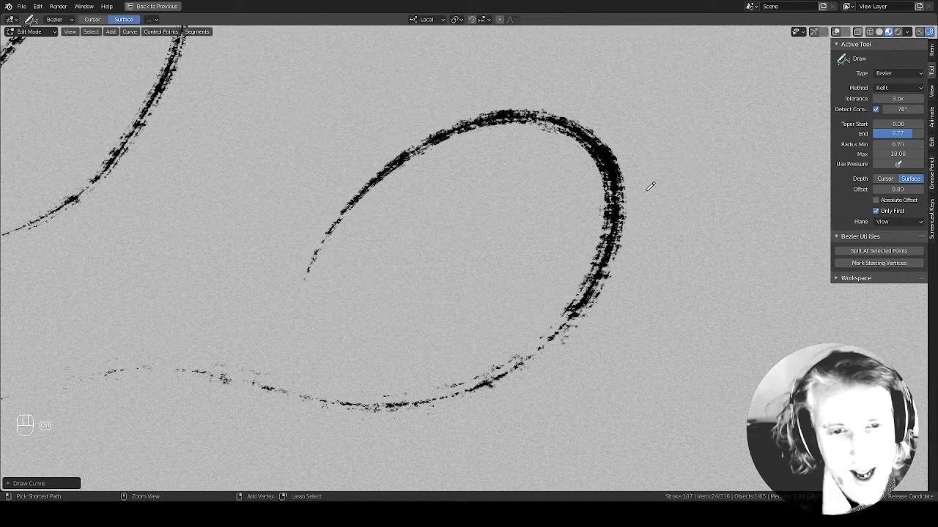
pyautogui.scroll(-8, 678, 96)
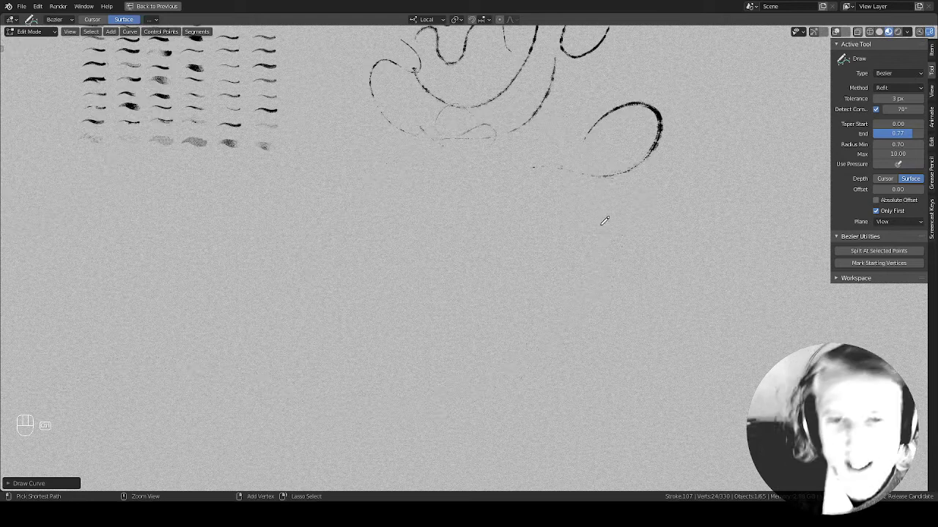
pyautogui.press('Tab')
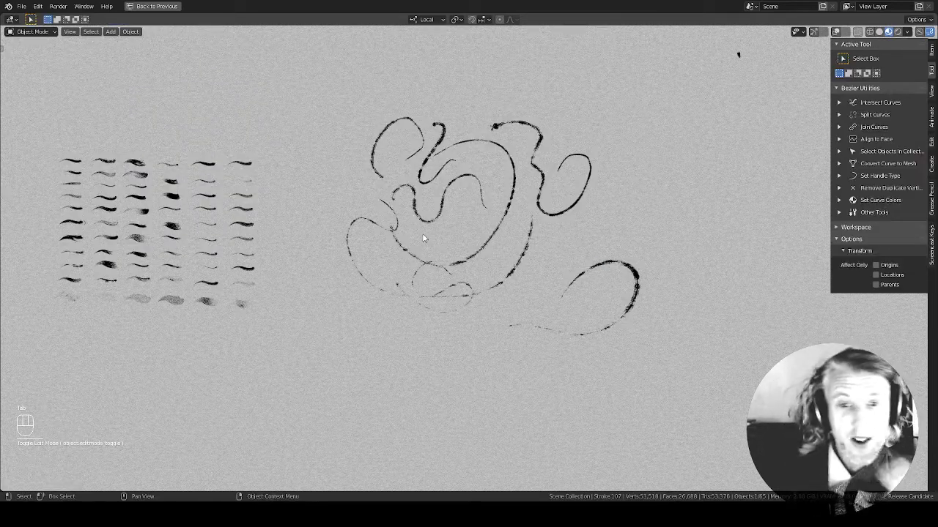
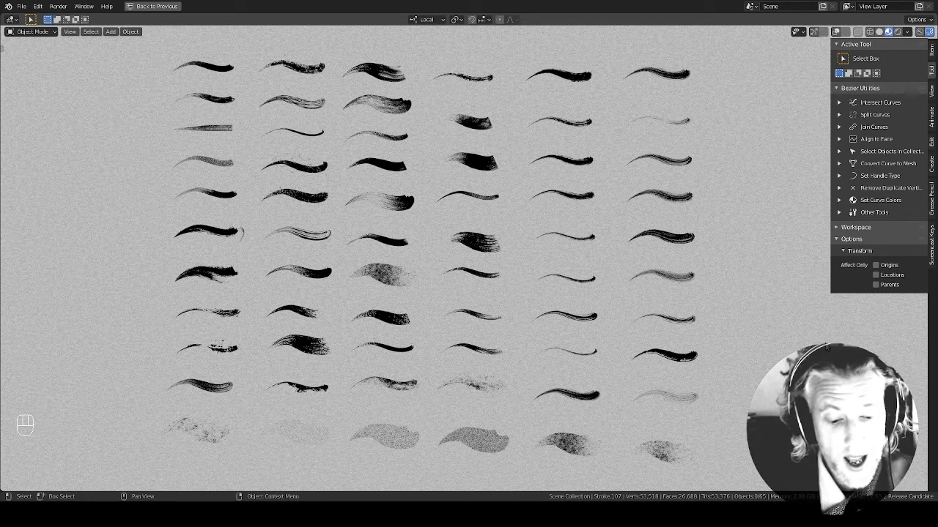
# Restore the full workspace layout and view the Sketch.01 and Sketch.02 collections briefly before hiding both again
pyautogui.hotkey('ctrl', 'space')
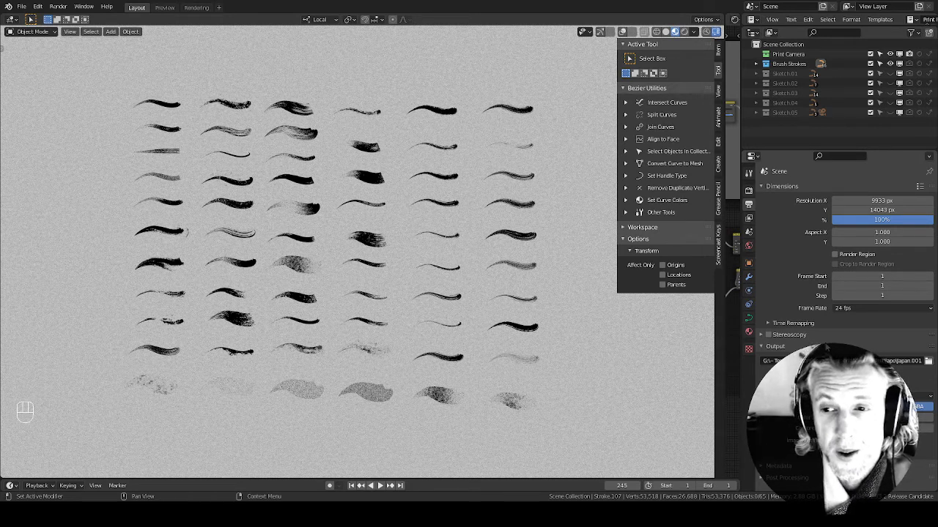
pyautogui.click(890, 74)
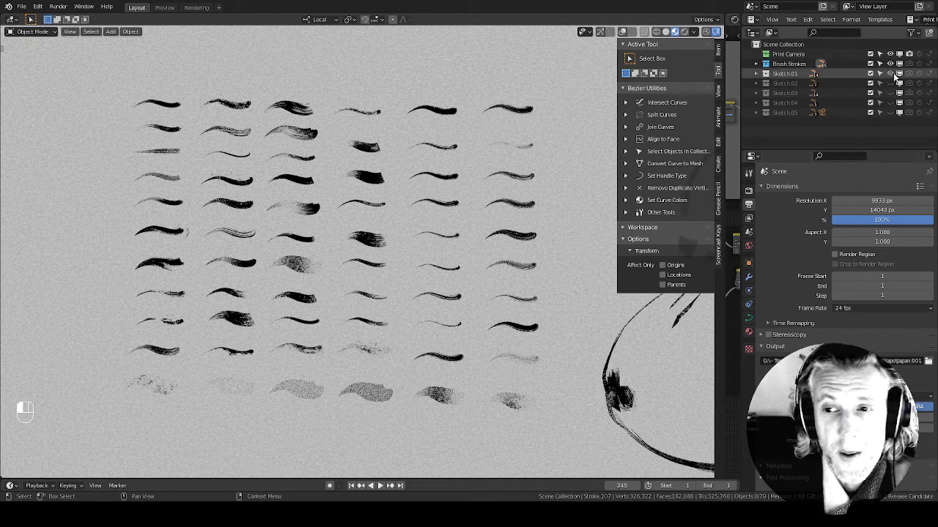
pyautogui.click(891, 85)
pyautogui.keyDown('shift'); pyautogui.moveTo(533, 334); pyautogui.dragTo(206, 302, button='middle'); pyautogui.keyUp('shift')
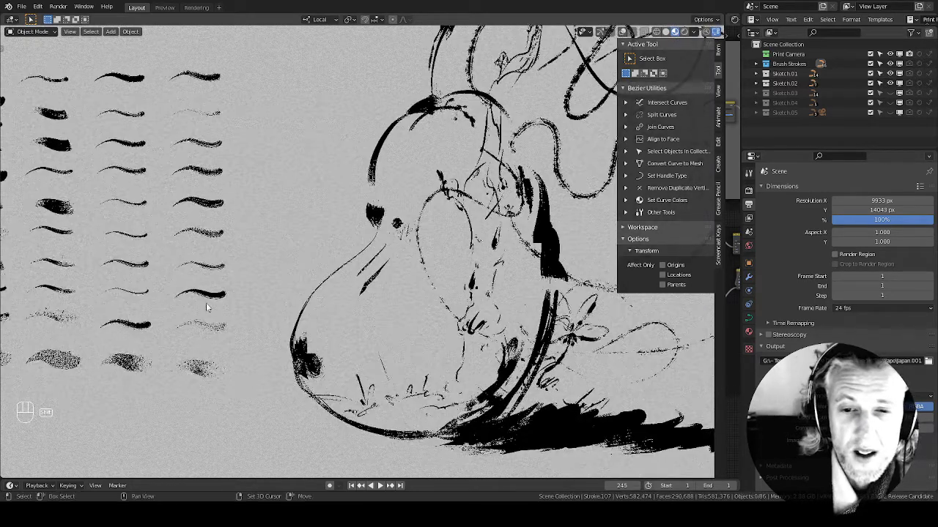
pyautogui.moveTo(548, 260)
pyautogui.keyDown('ctrl'); pyautogui.mouseDown(button='middle')
pyautogui.moveTo(543, 309)
pyautogui.moveTo(374, 336)
pyautogui.mouseUp(button='middle'); pyautogui.keyUp('ctrl')
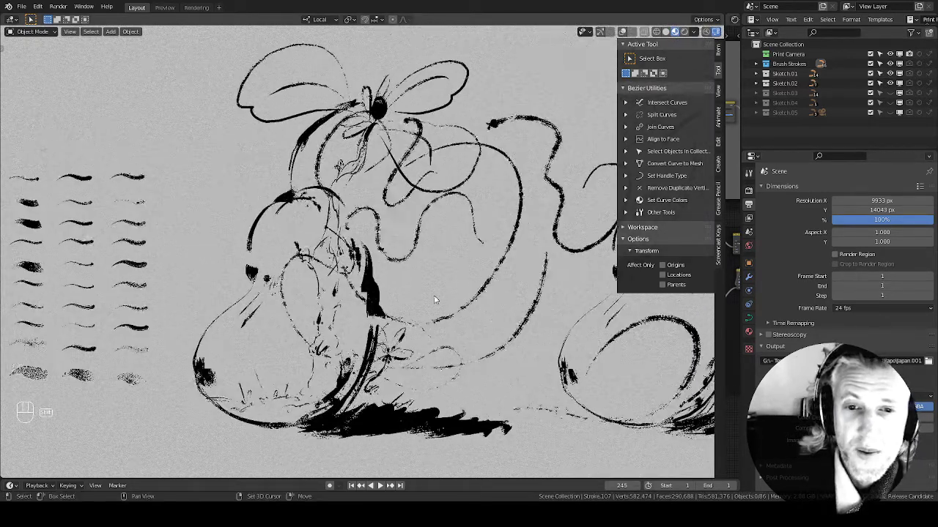
pyautogui.click(891, 73)
pyautogui.click(890, 84)
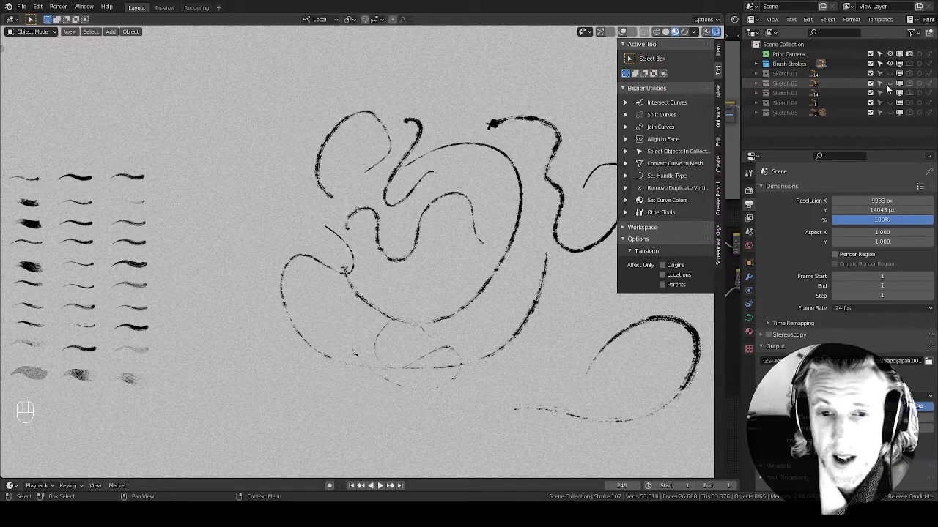
# View the Sketch.01 and Sketch.02 collections over the freehand strokes, and hide both again
pyautogui.moveTo(586, 326)
pyautogui.keyDown('shift'); pyautogui.mouseDown(button='middle')
pyautogui.moveTo(444, 329)
pyautogui.moveTo(421, 315)
pyautogui.mouseUp(button='middle'); pyautogui.keyUp('shift')
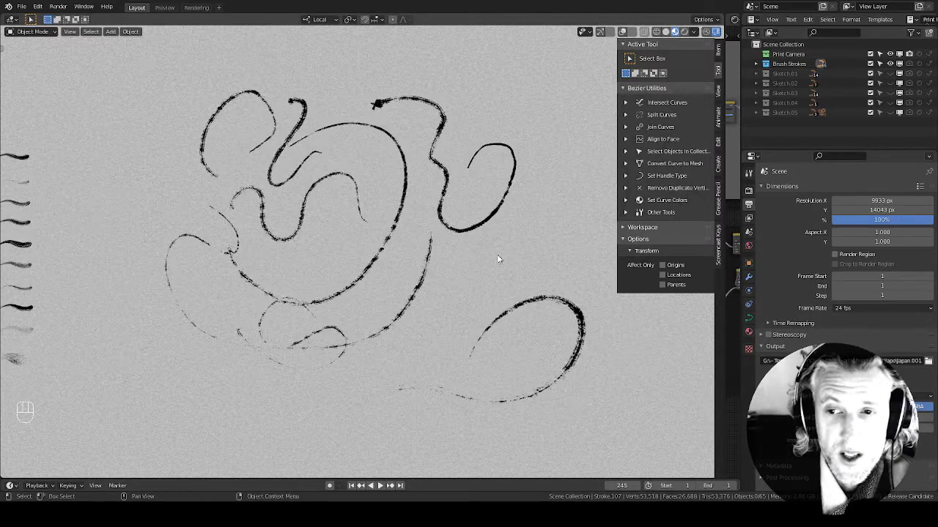
pyautogui.click(890, 73)
pyautogui.click(890, 84)
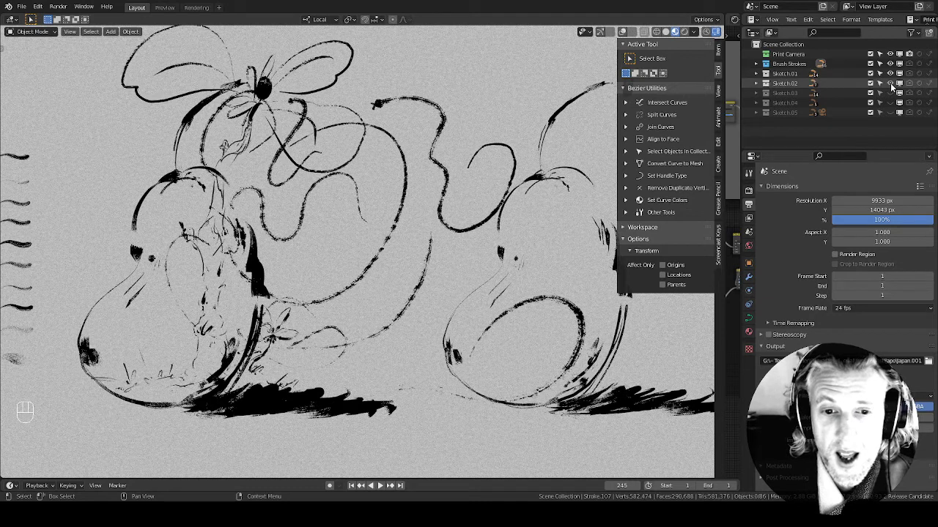
pyautogui.click(890, 73)
pyautogui.click(890, 84)
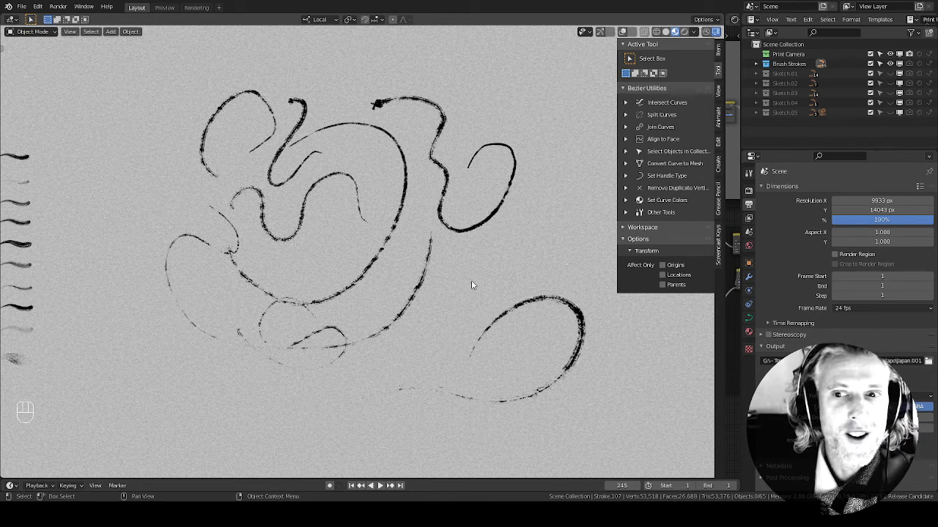
# Hide the Brush Strokes collection and go through the Sketch.04 and Sketch.05 drawings, ending with only Sketch.03 shown
pyautogui.click(889, 64)
pyautogui.moveTo(889, 103); pyautogui.dragTo(887, 113)
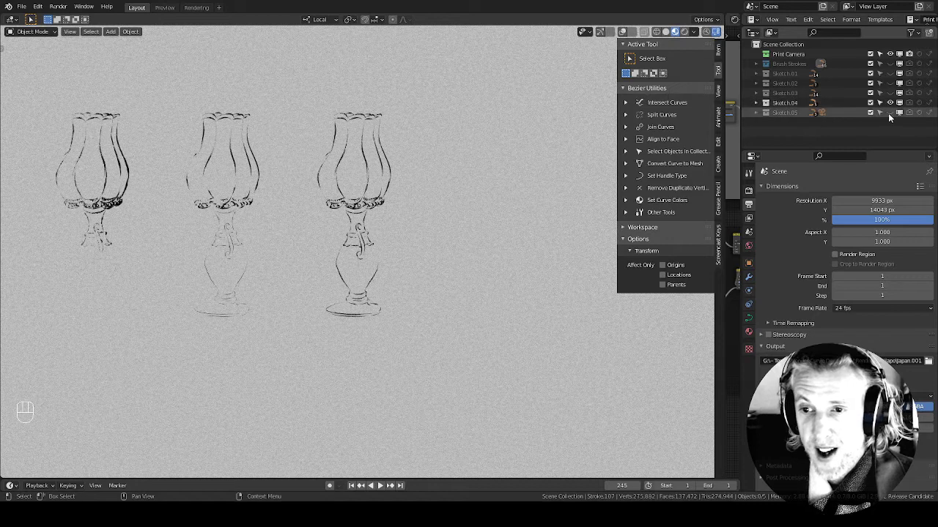
pyautogui.click(889, 103)
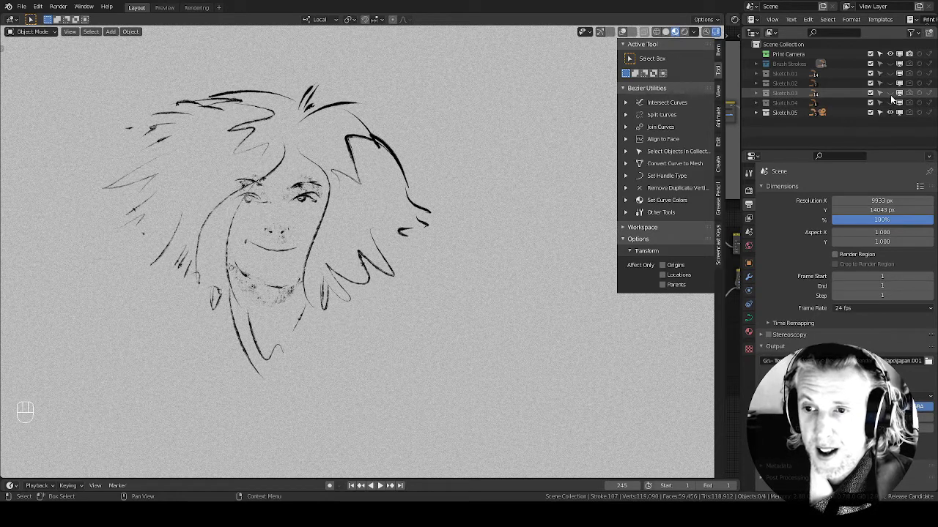
pyautogui.click(890, 93)
pyautogui.click(890, 113)
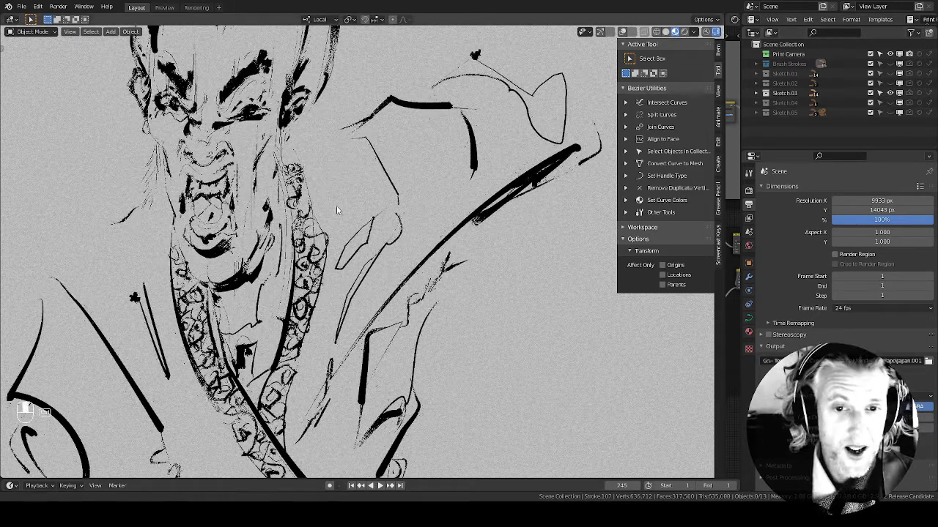
pyautogui.scroll(-3, 604, 214)
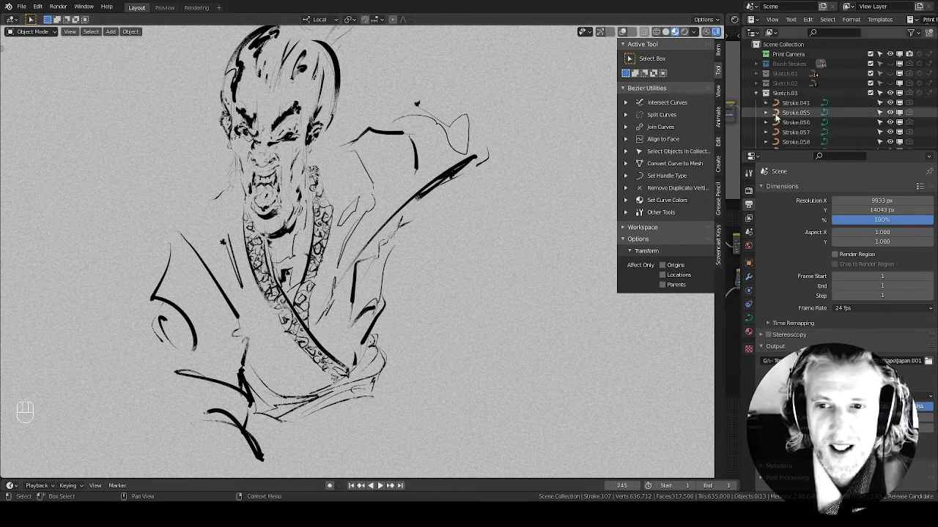
# Maximize the outliner and select Stroke.041, Stroke.055 and Stroke.056 in Sketch.03, ending with only Stroke.105 selected
pyautogui.hotkey('ctrl', 'space')
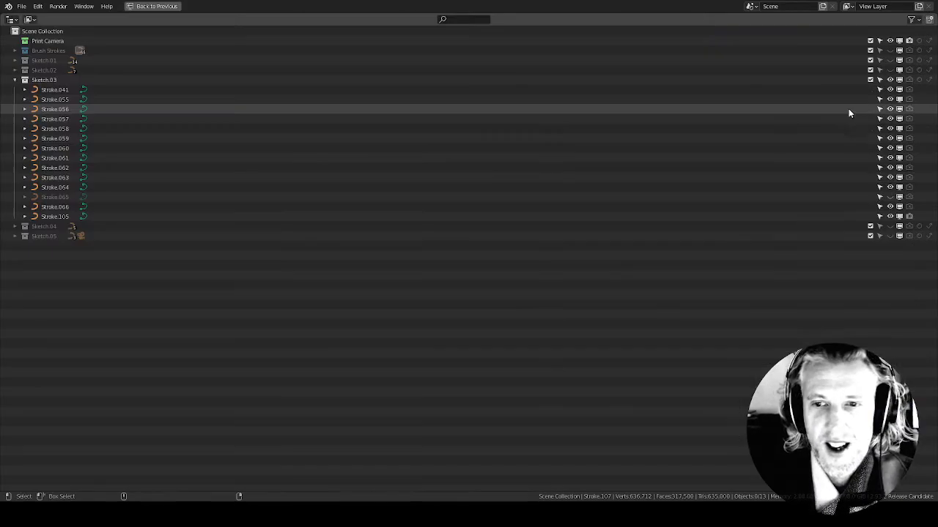
pyautogui.click(59, 90)
pyautogui.keyDown('shift'); pyautogui.click(62, 99); pyautogui.keyUp('shift')
pyautogui.keyDown('shift'); pyautogui.click(59, 109); pyautogui.keyUp('shift')
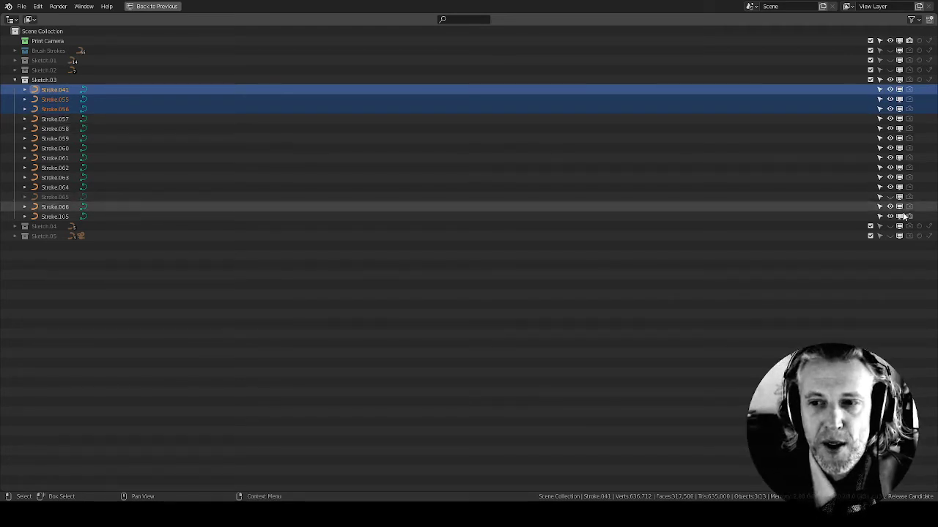
pyautogui.click(813, 218)
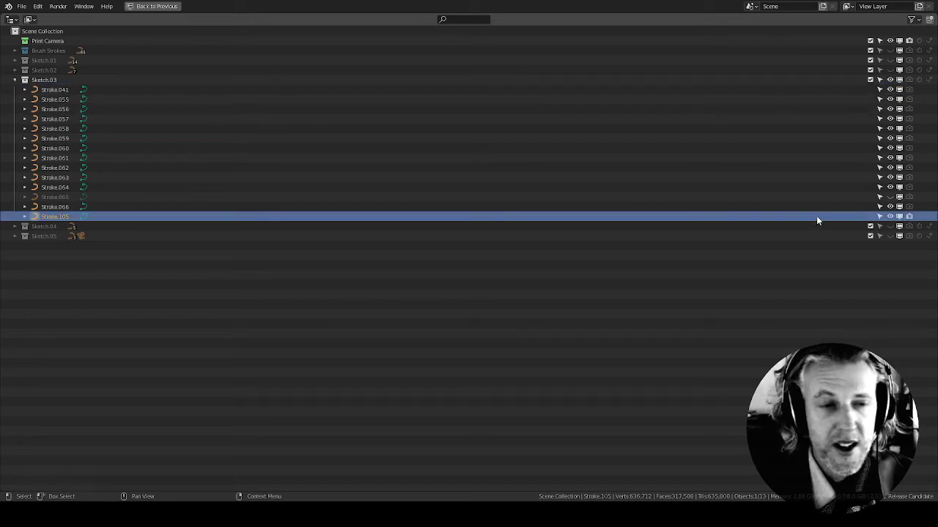
# Hide every stroke object in Sketch.03 except Stroke.105, and restore the full workspace layout
pyautogui.moveTo(892, 205); pyautogui.dragTo(889, 93)
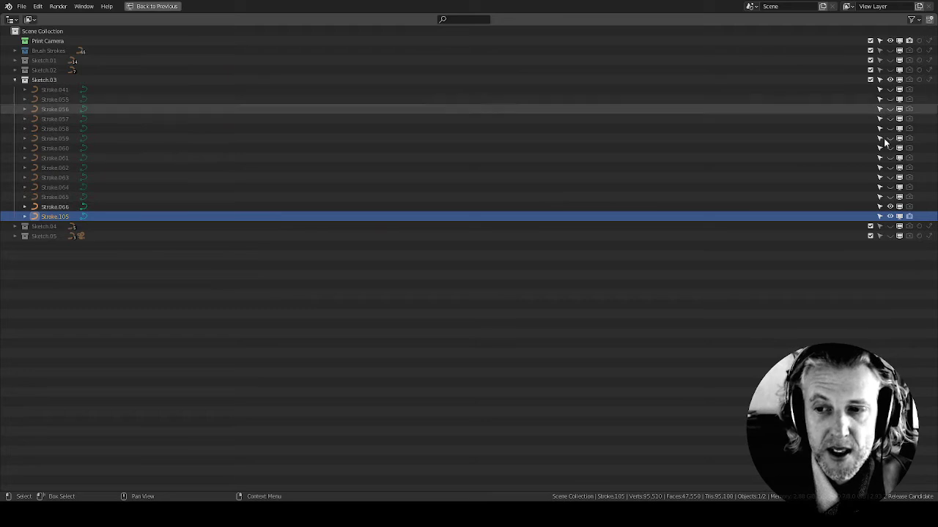
pyautogui.click(890, 207)
pyautogui.hotkey('ctrl', 'space')
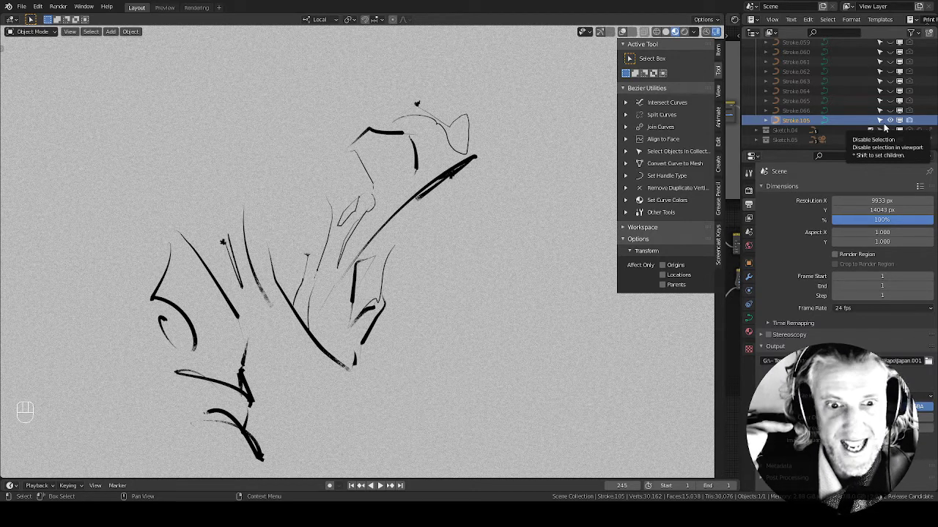
# Unhide all the other stroke objects in Sketch.03, from Stroke.041 to Stroke.066, to show the complete warrior sketch
pyautogui.click(889, 52)
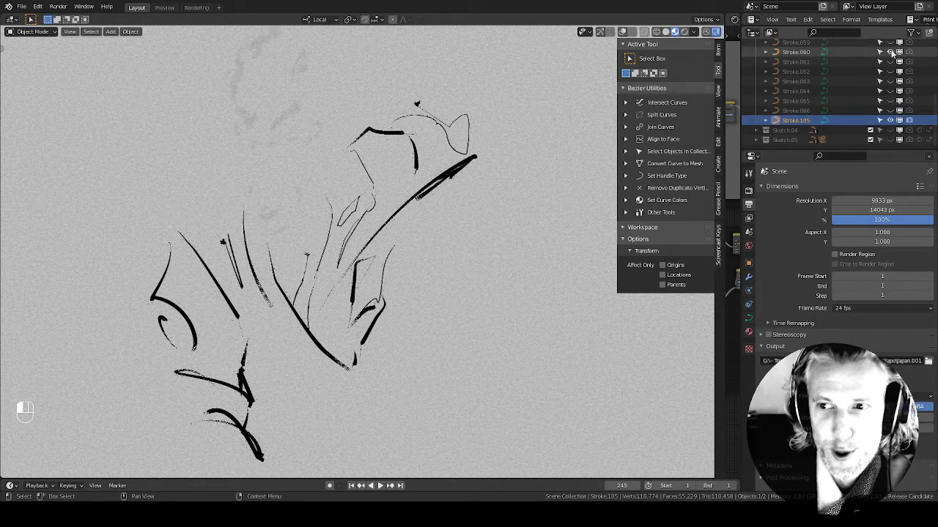
pyautogui.moveTo(890, 61); pyautogui.dragTo(890, 110)
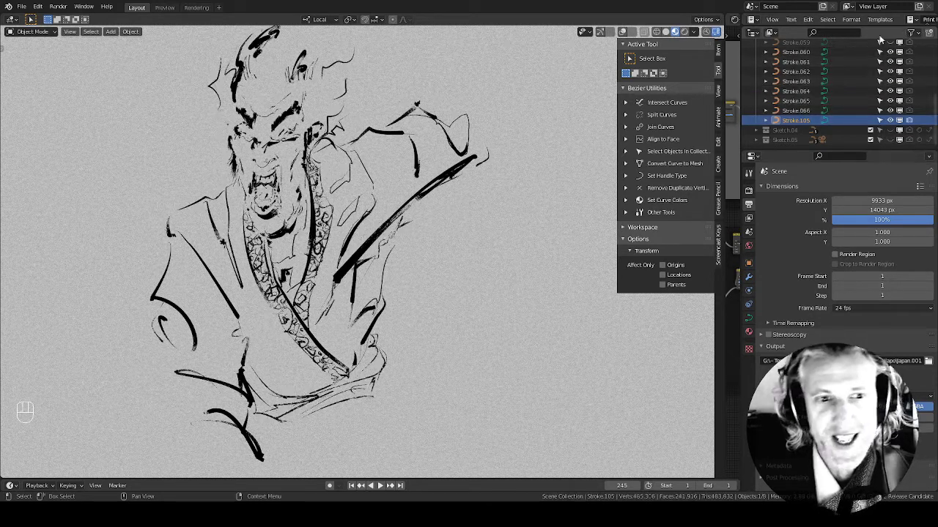
pyautogui.scroll(3, 871, 82)
pyautogui.click(889, 101)
pyautogui.click(889, 101)
pyautogui.keyDown('shift'); pyautogui.moveTo(506, 237); pyautogui.dragTo(555, 271, button='middle'); pyautogui.keyUp('shift')
pyautogui.scroll(-2, 538, 257)
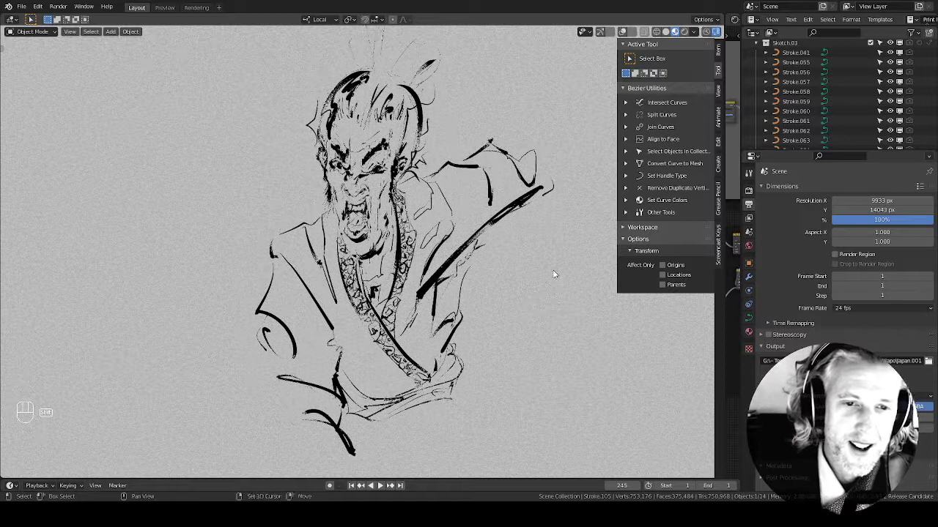
pyautogui.keyDown('shift'); pyautogui.moveTo(544, 216); pyautogui.dragTo(545, 235, button='middle'); pyautogui.keyUp('shift')
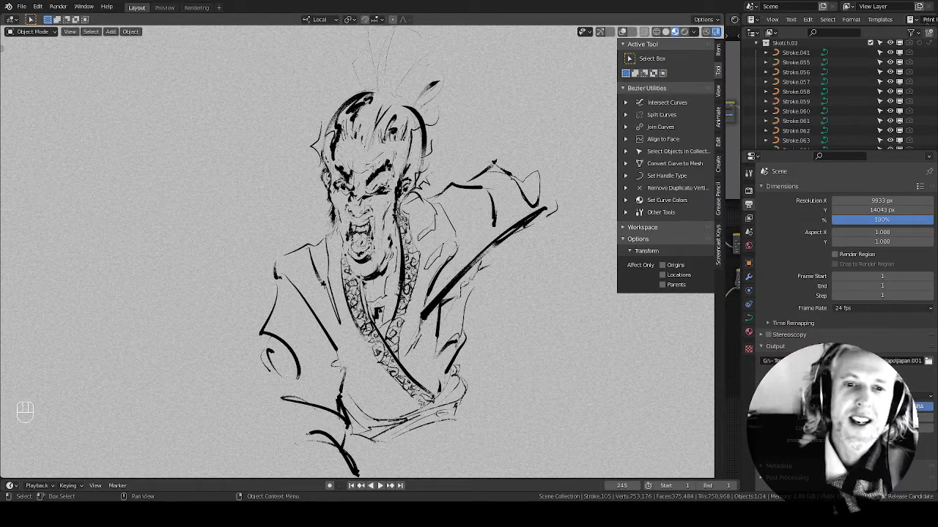